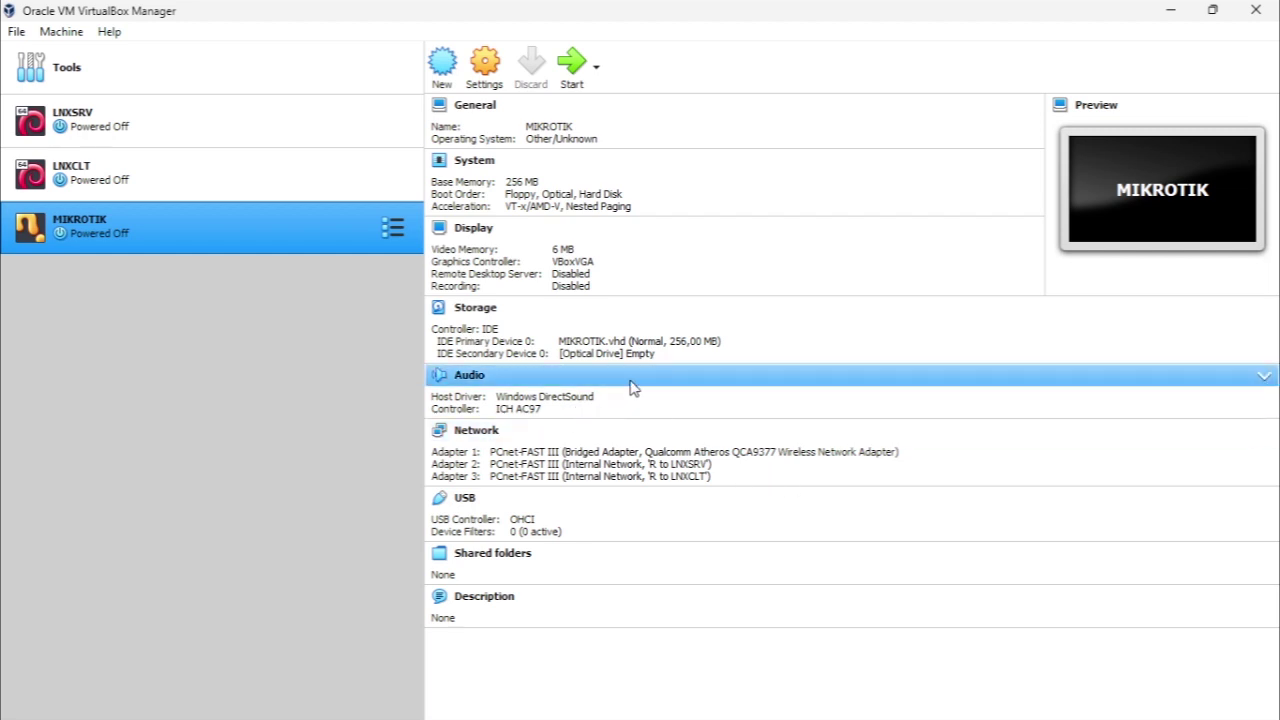
Show the MIKROTIK machine's storage details: 256 MB memory, MIKROTIK.vhd disk, empty optical drive
{"action": "left_click", "coordinate": [637, 361]}
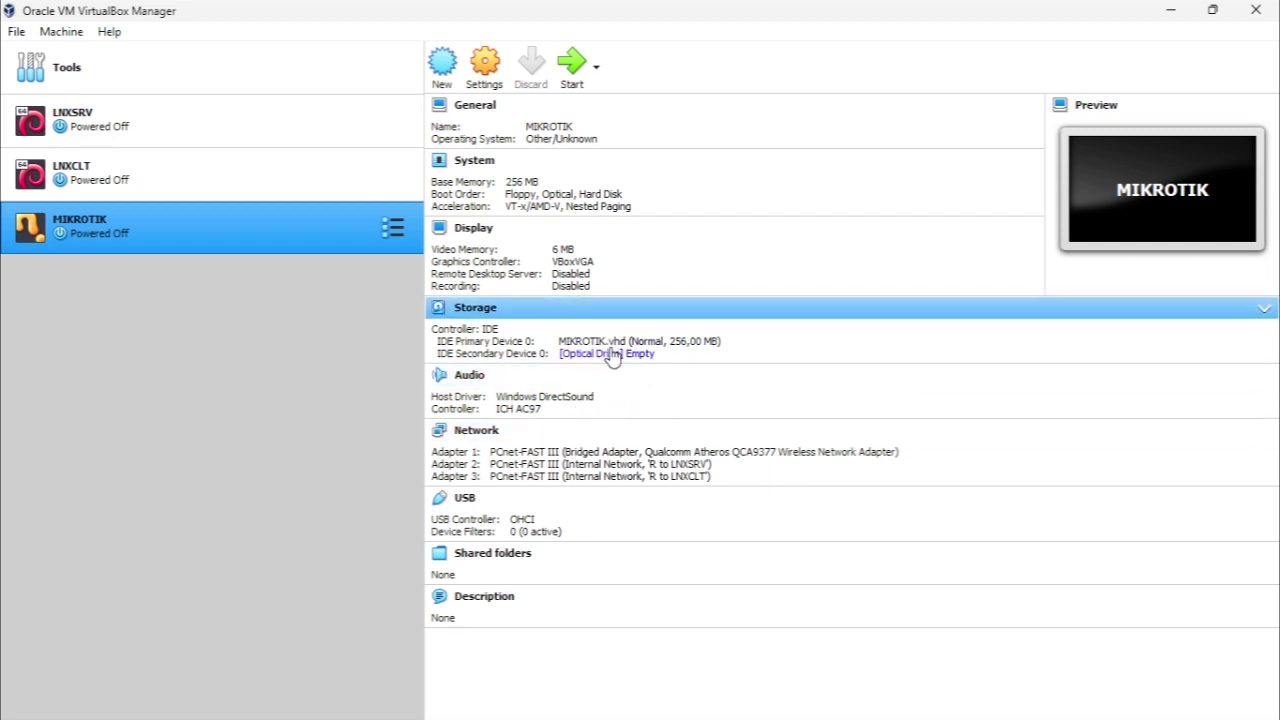
Mount mikrotik-6.33.iso from D:\ISO in the MIKROTIK machine's empty optical drive
{"action": "left_click", "coordinate": [647, 362]}
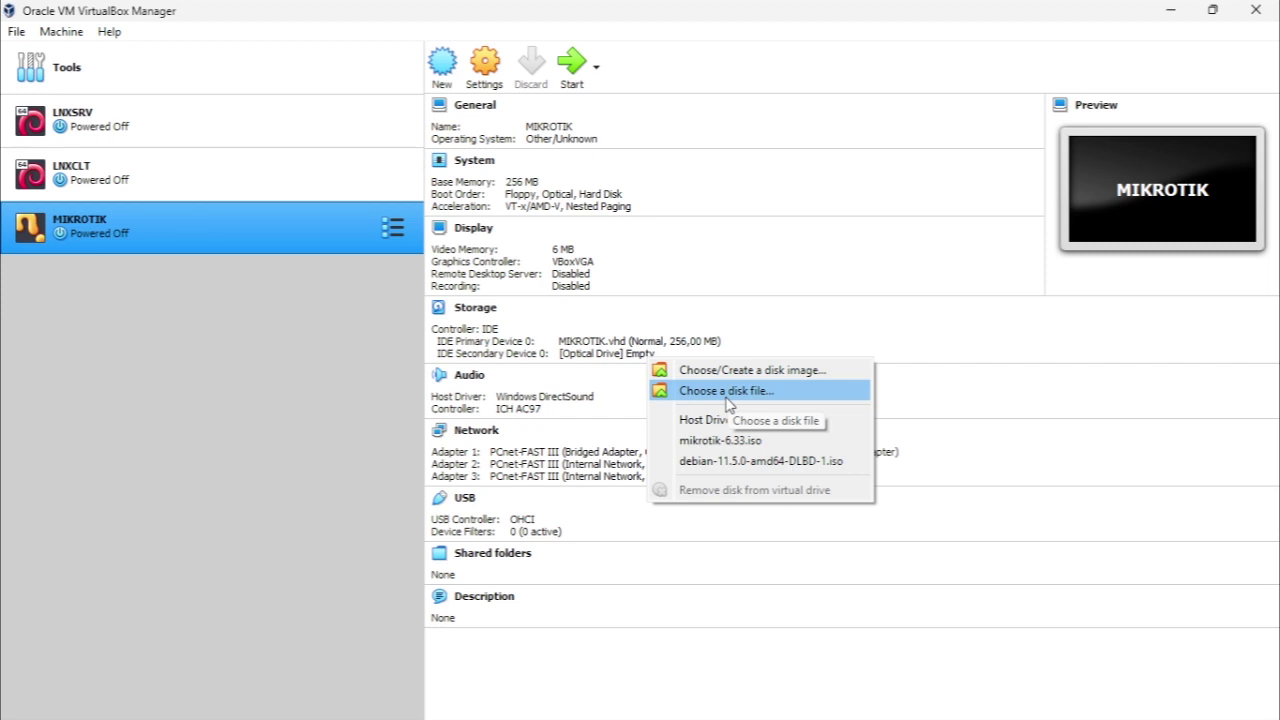
{"action": "left_click", "coordinate": [727, 396]}
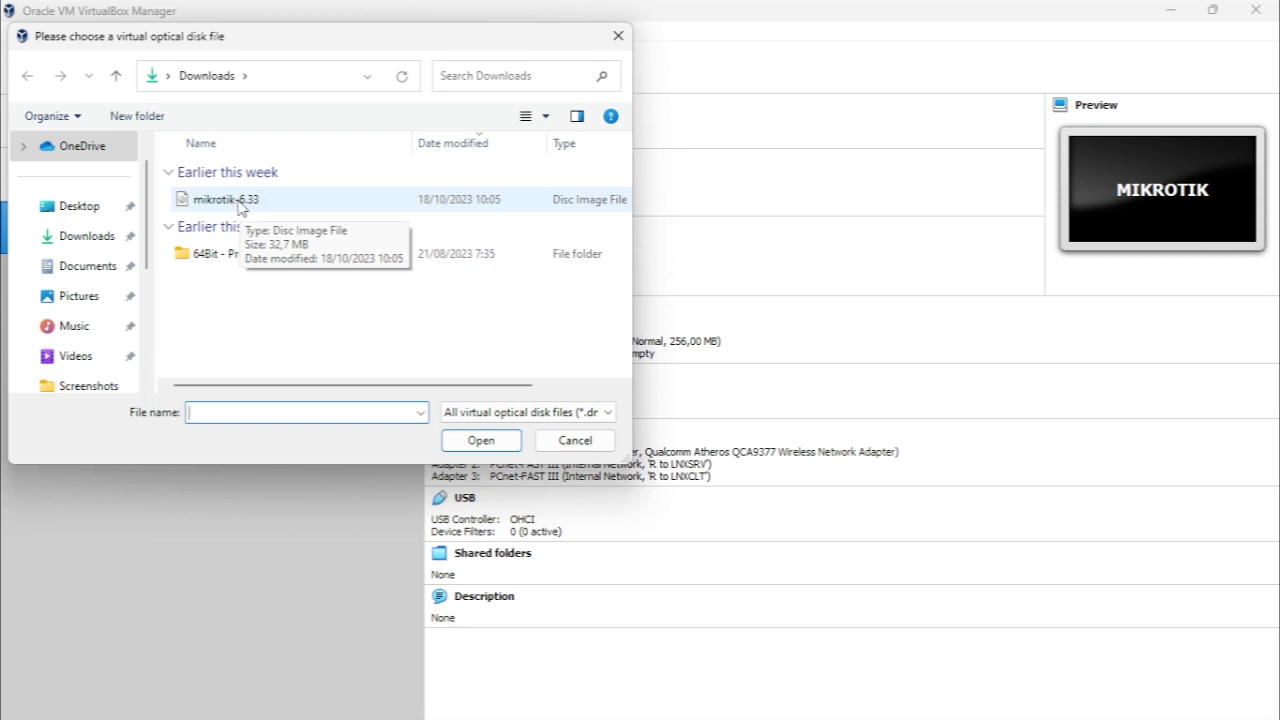
{"action": "left_click", "coordinate": [242, 204]}
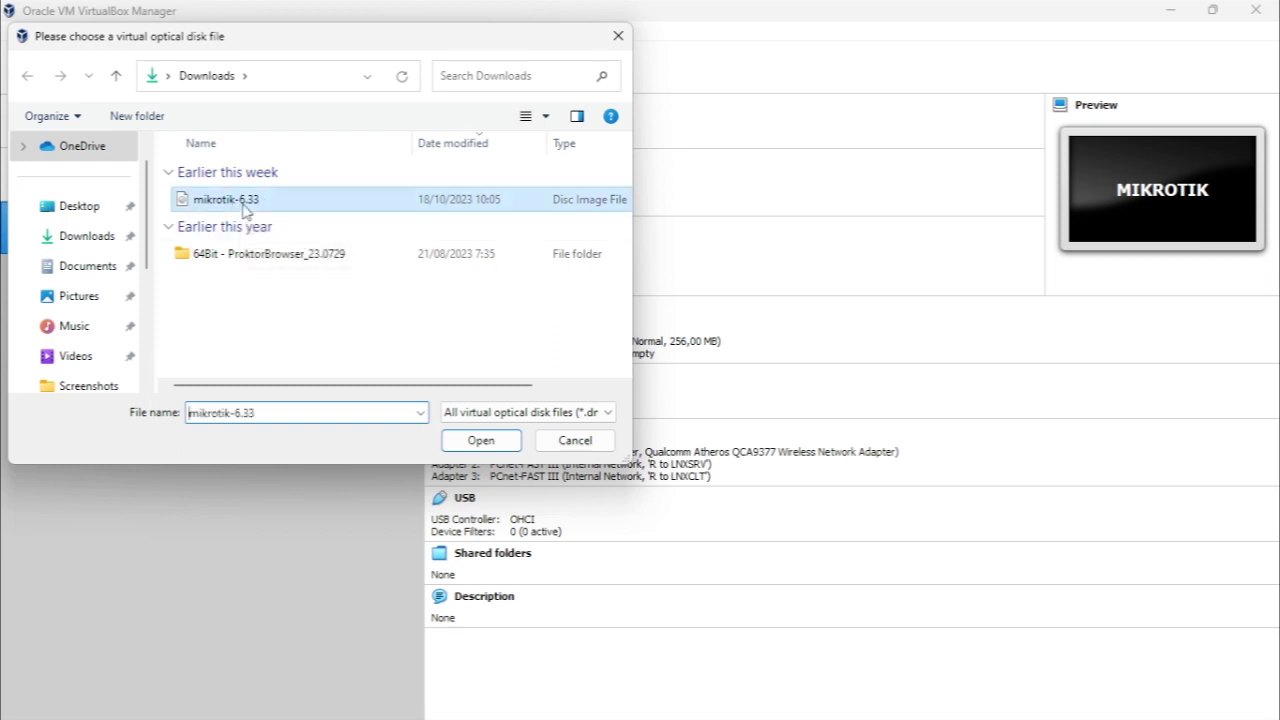
{"action": "left_click", "coordinate": [150, 285]}
{"action": "left_click", "coordinate": [76, 328]}
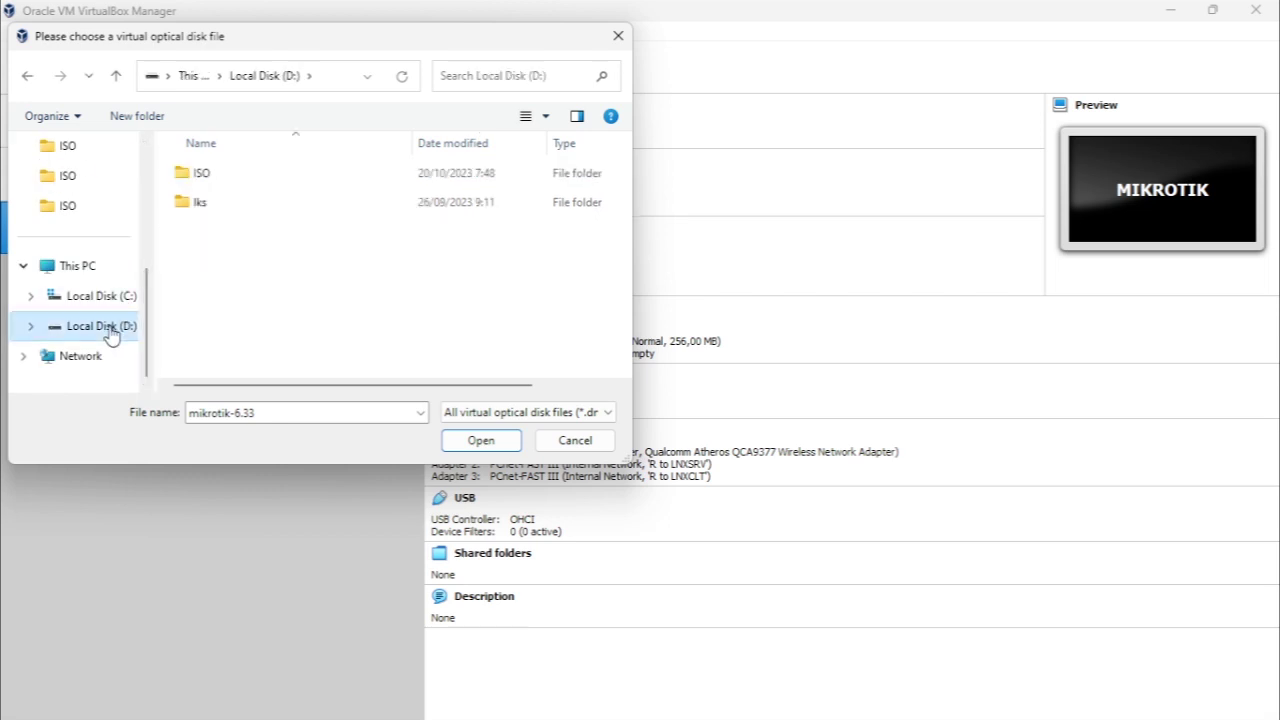
{"action": "double_click", "coordinate": [226, 176]}
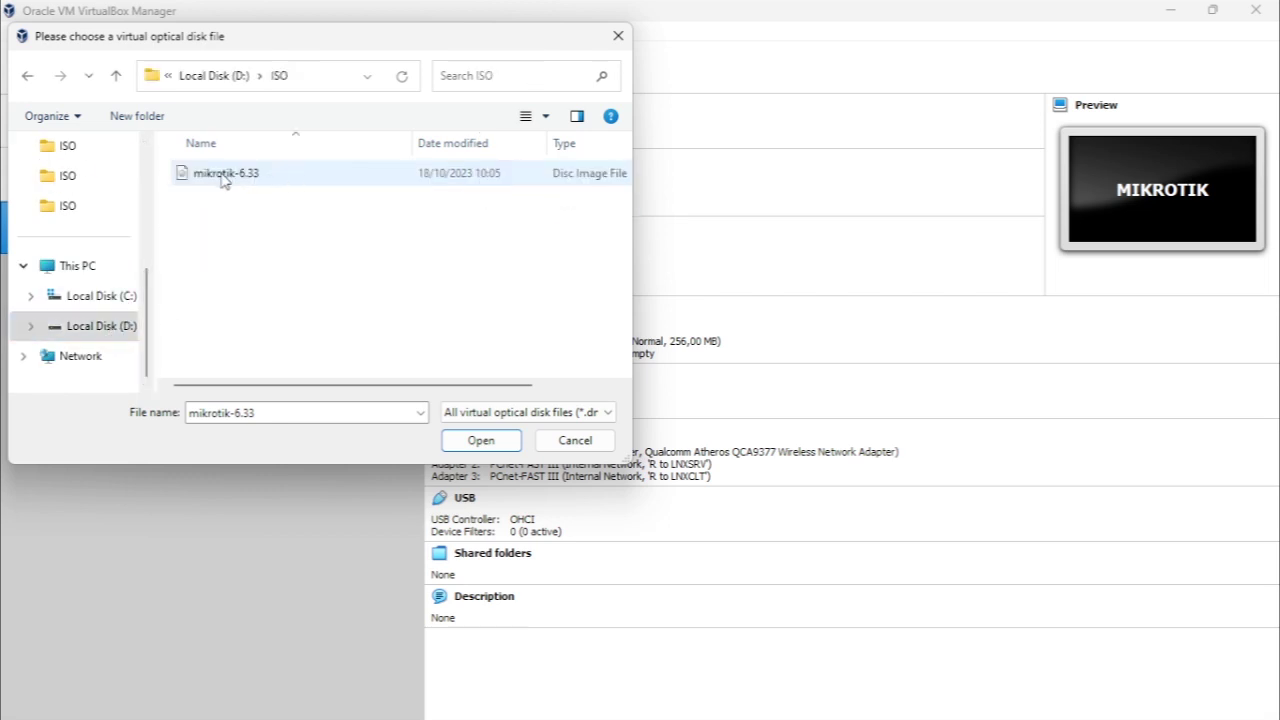
{"action": "left_click", "coordinate": [240, 181]}
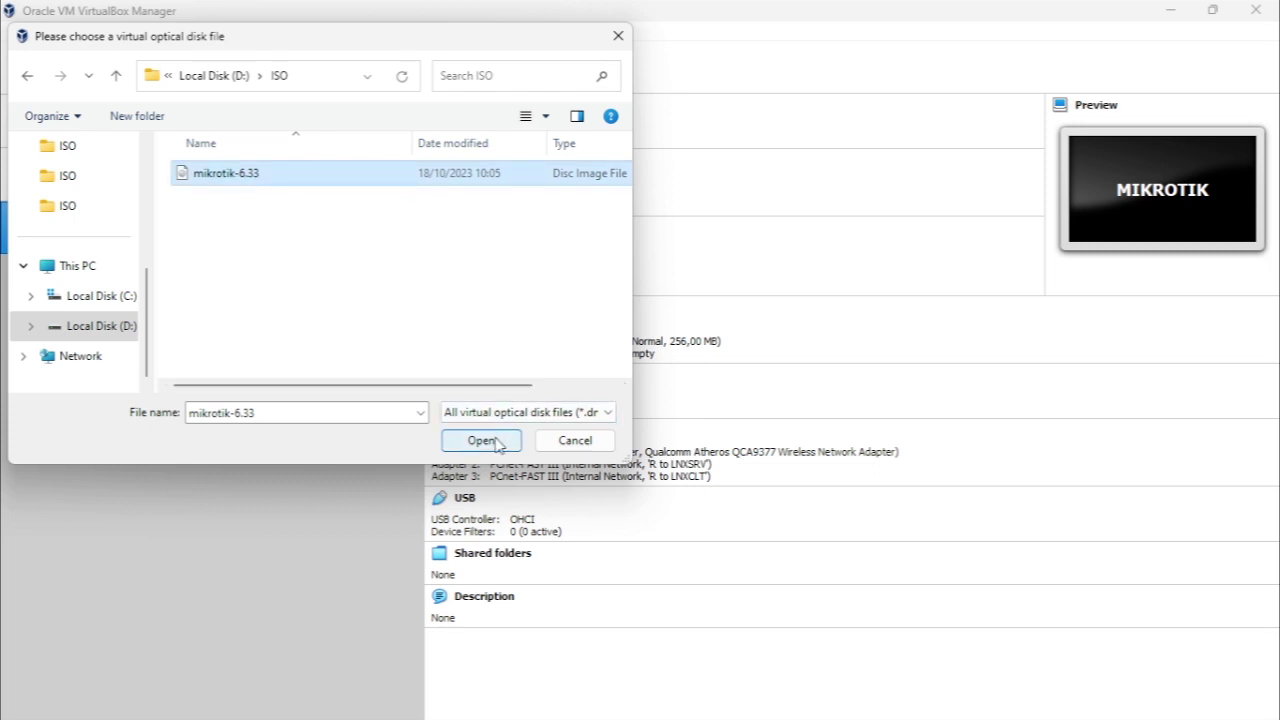
{"action": "left_click", "coordinate": [497, 444]}
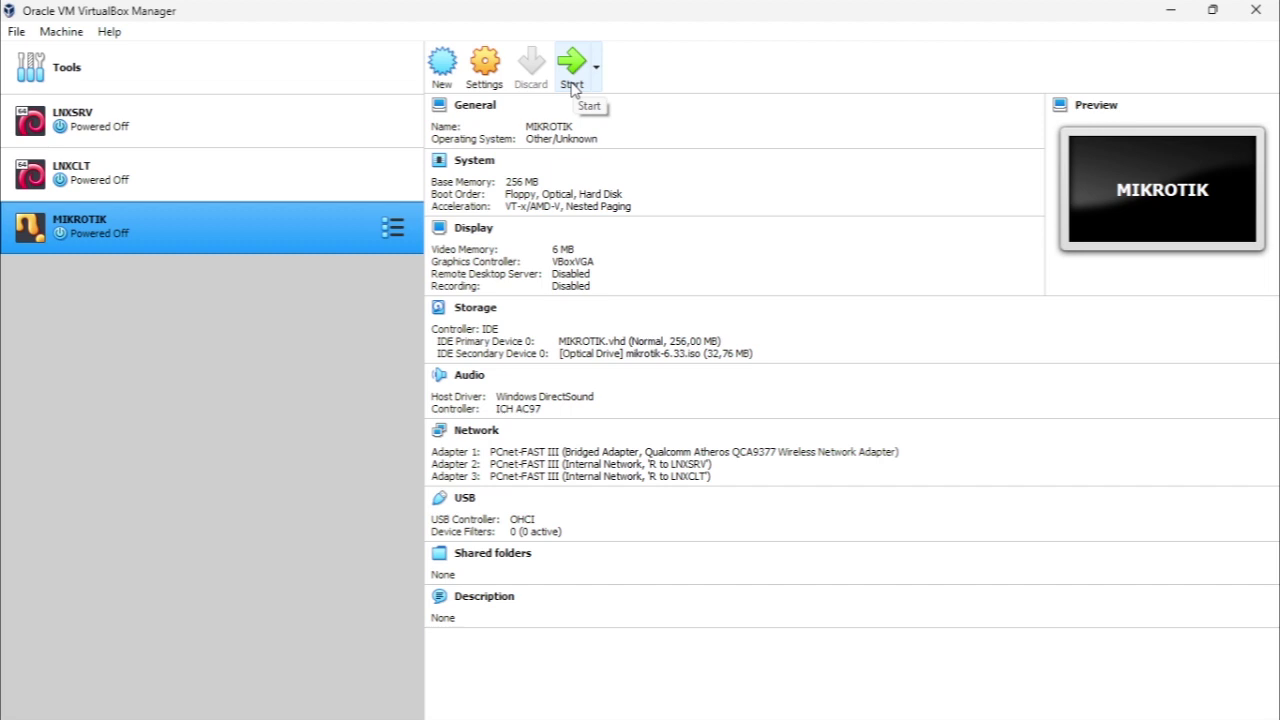
Start the MIKROTIK VM so it boots to the MikroTik installation package menu
{"action": "left_click", "coordinate": [573, 86]}
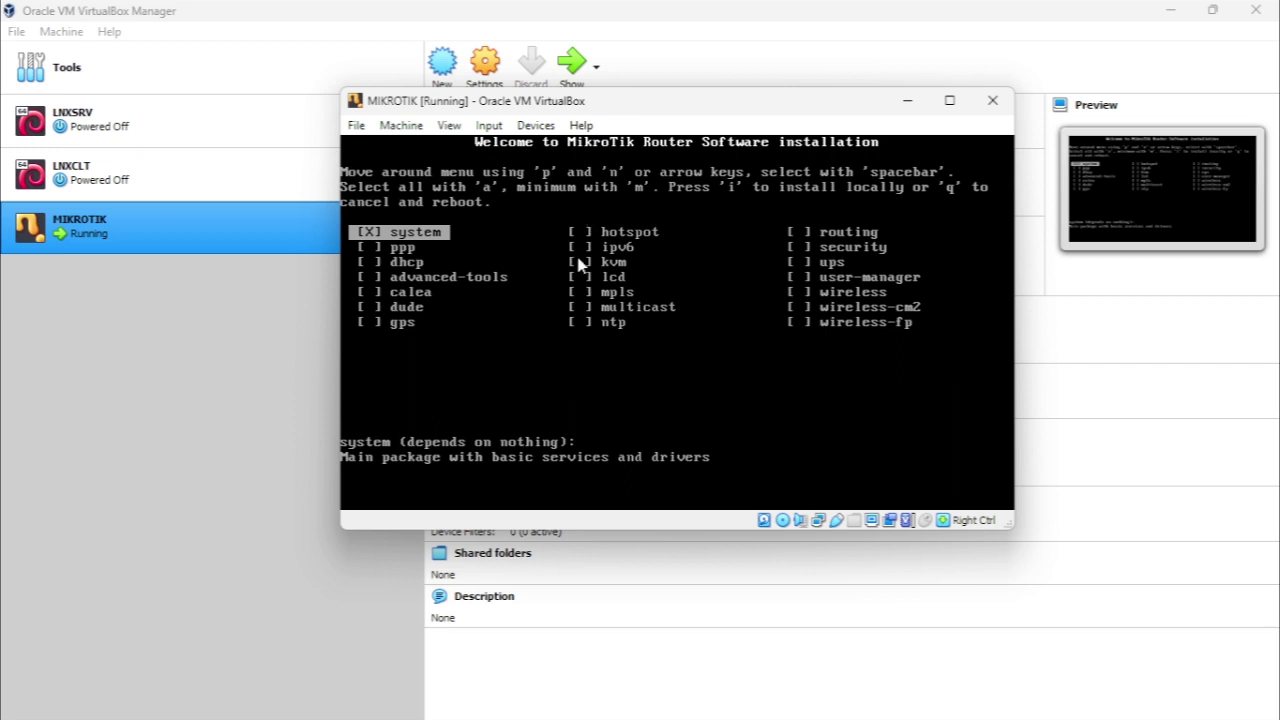
Select all RouterOS 6.33 packages, start the install, and answer y to keep the old configuration
{"action": "key", "text": "a"}
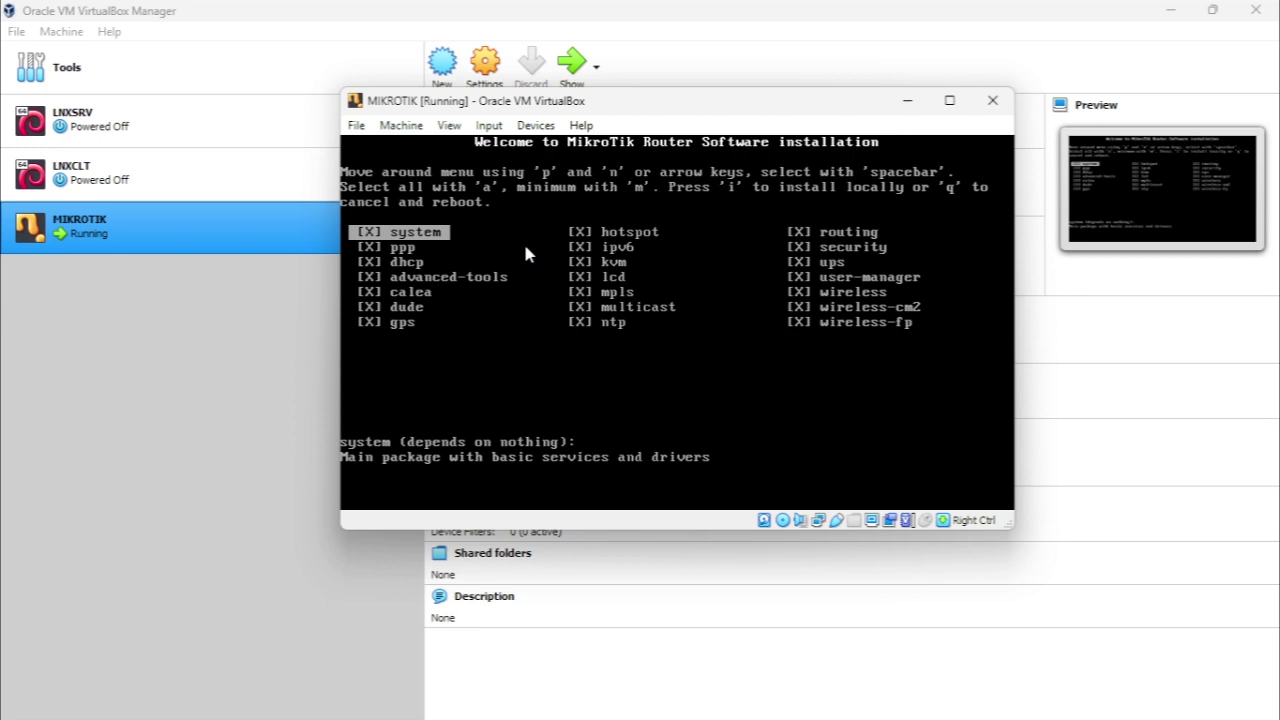
{"action": "key", "text": "i"}
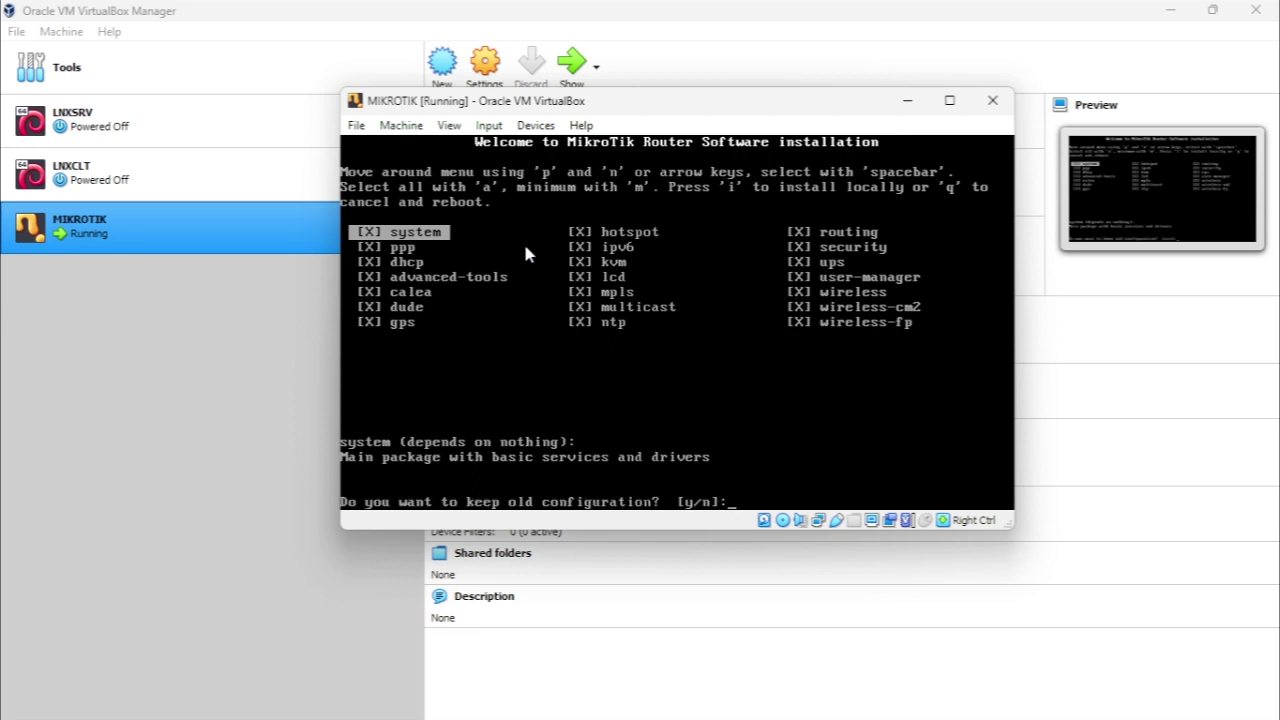
{"action": "type", "text": "y/n]:"}
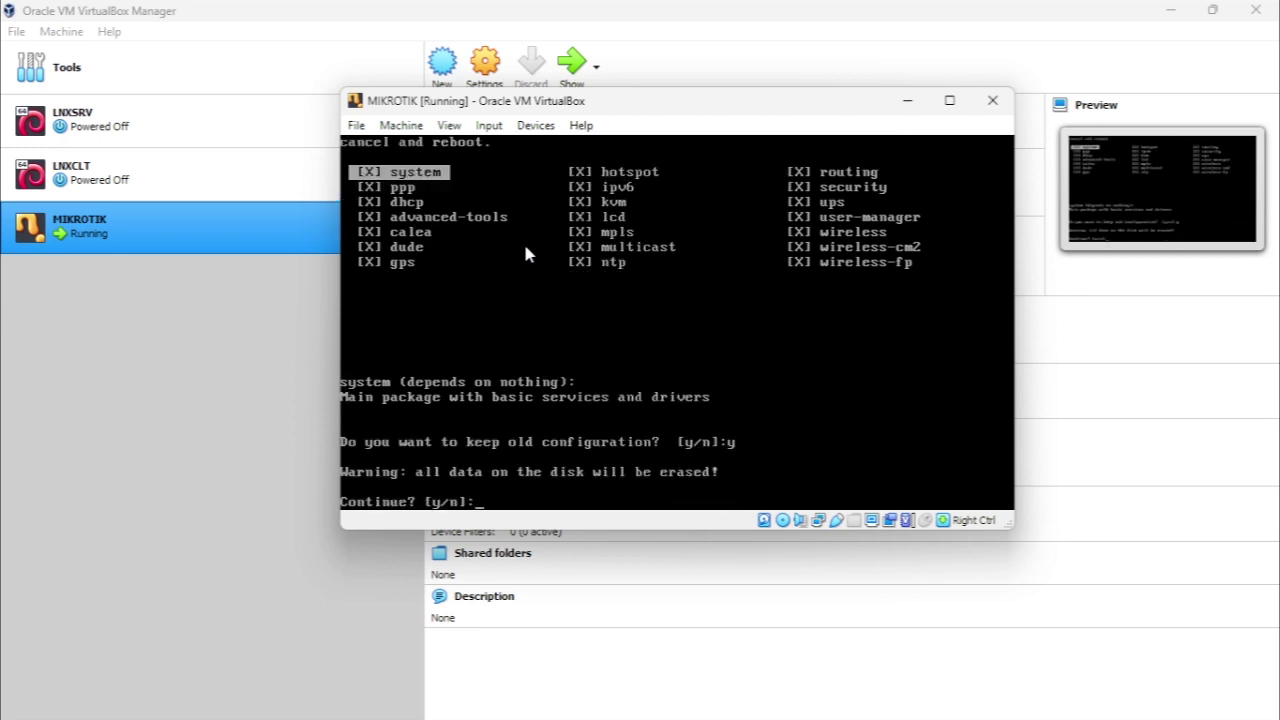
{"action": "type", "text": "y"}
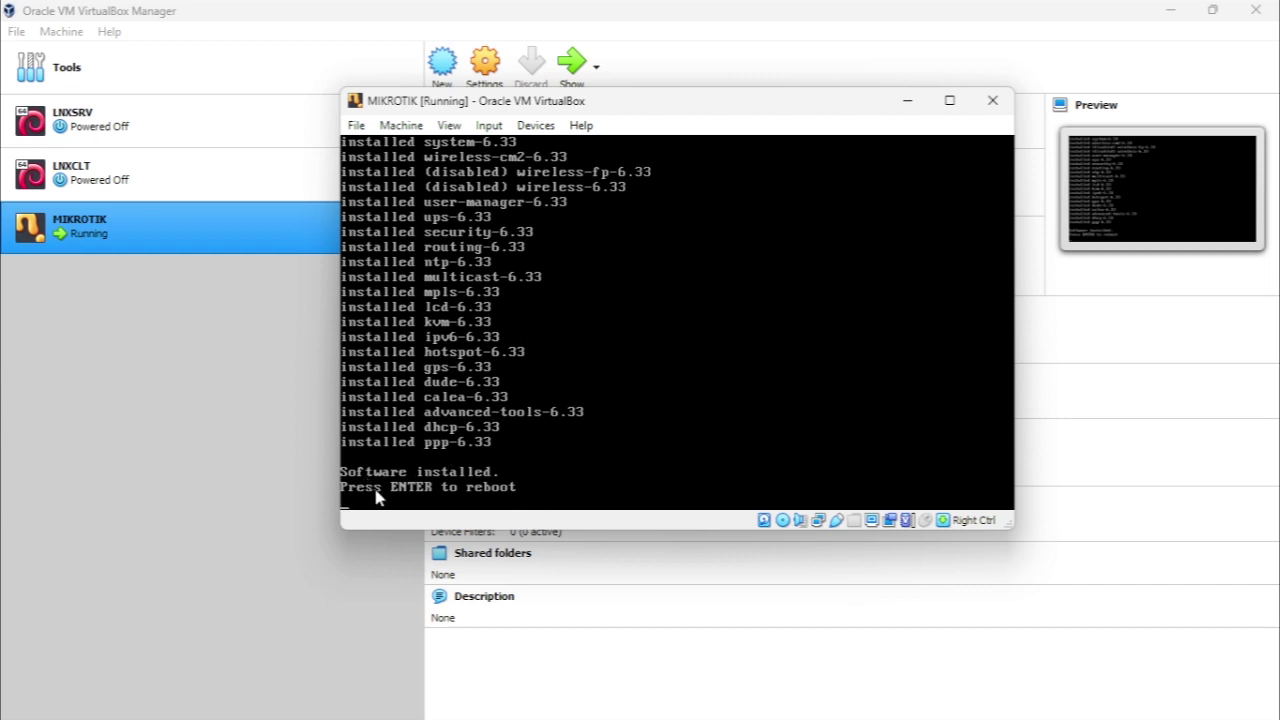
Untick mikrotik-6.33.iso under Devices > Optical Drives and force-unmount it
{"action": "left_click", "coordinate": [540, 126]}
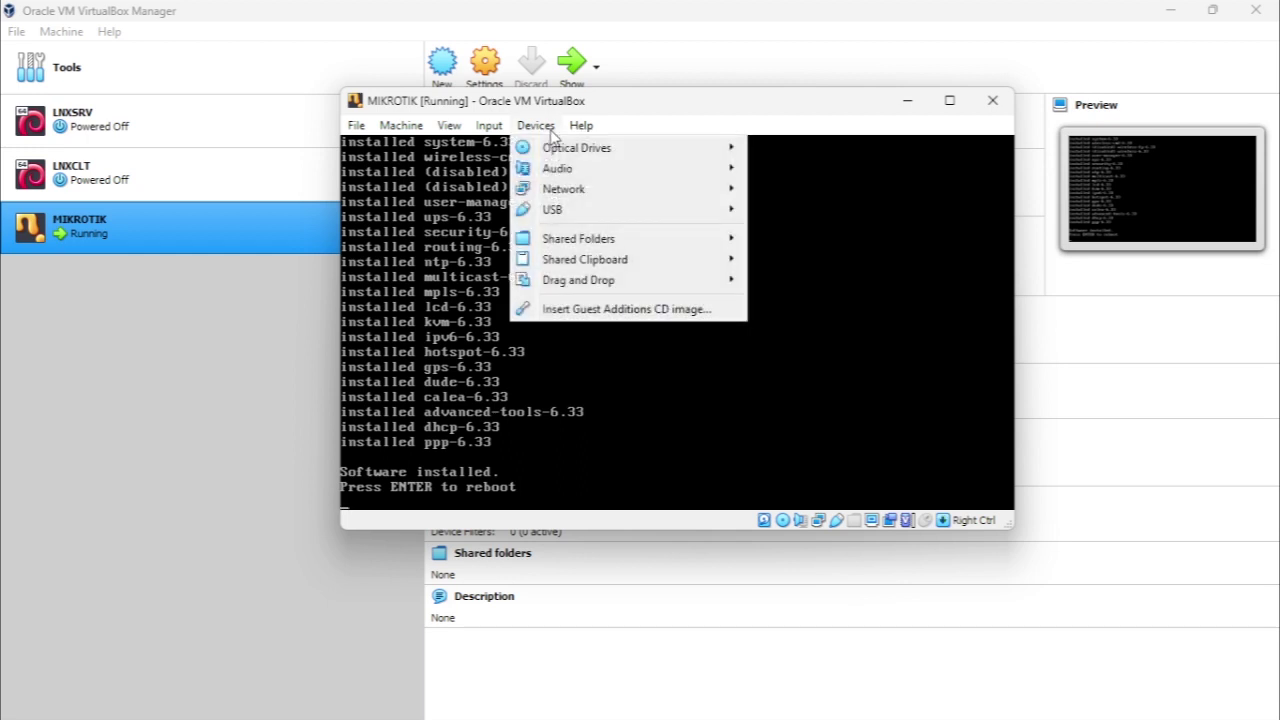
{"action": "left_click", "coordinate": [532, 128]}
{"action": "left_click", "coordinate": [533, 128]}
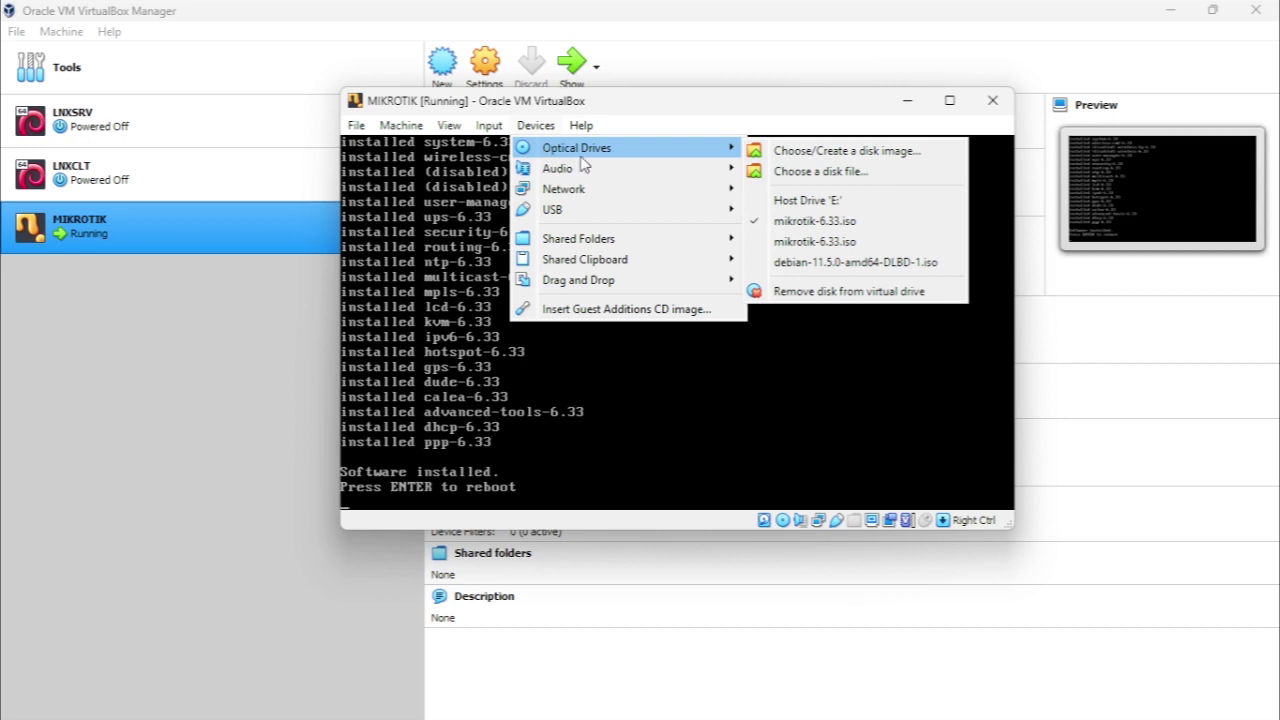
{"action": "mouse_move", "coordinate": [719, 157]}
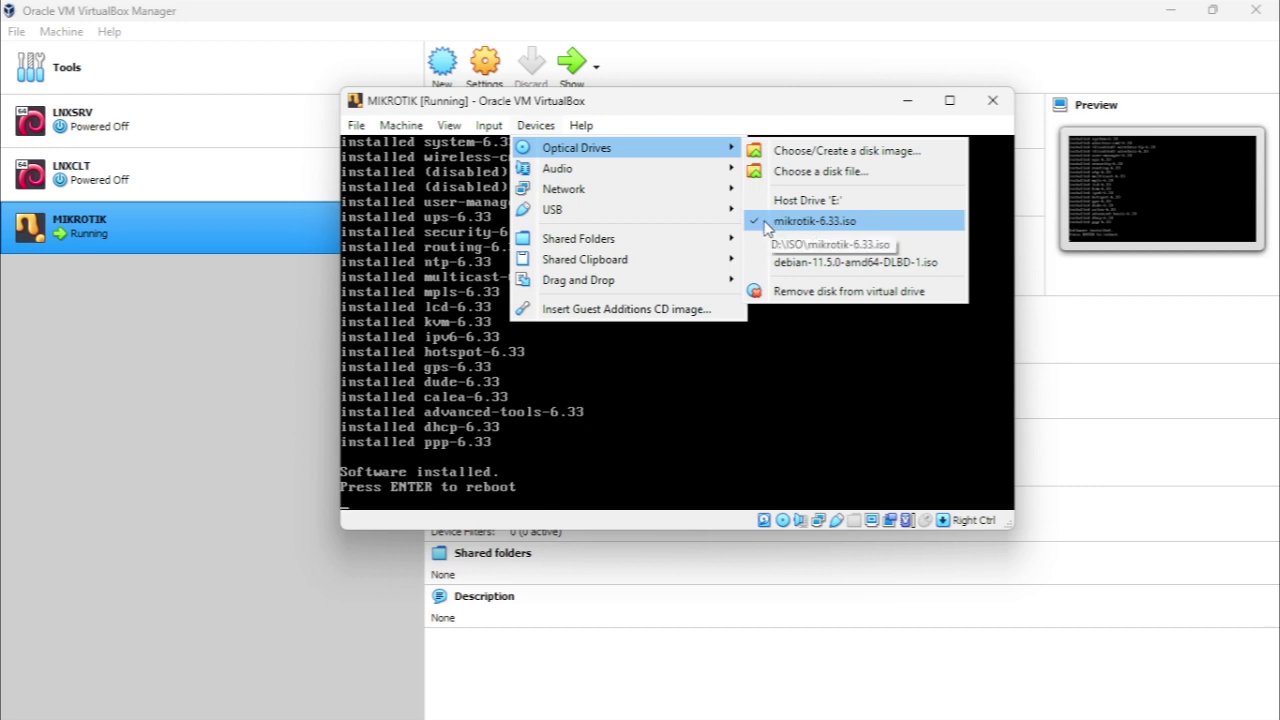
{"action": "left_click", "coordinate": [766, 222]}
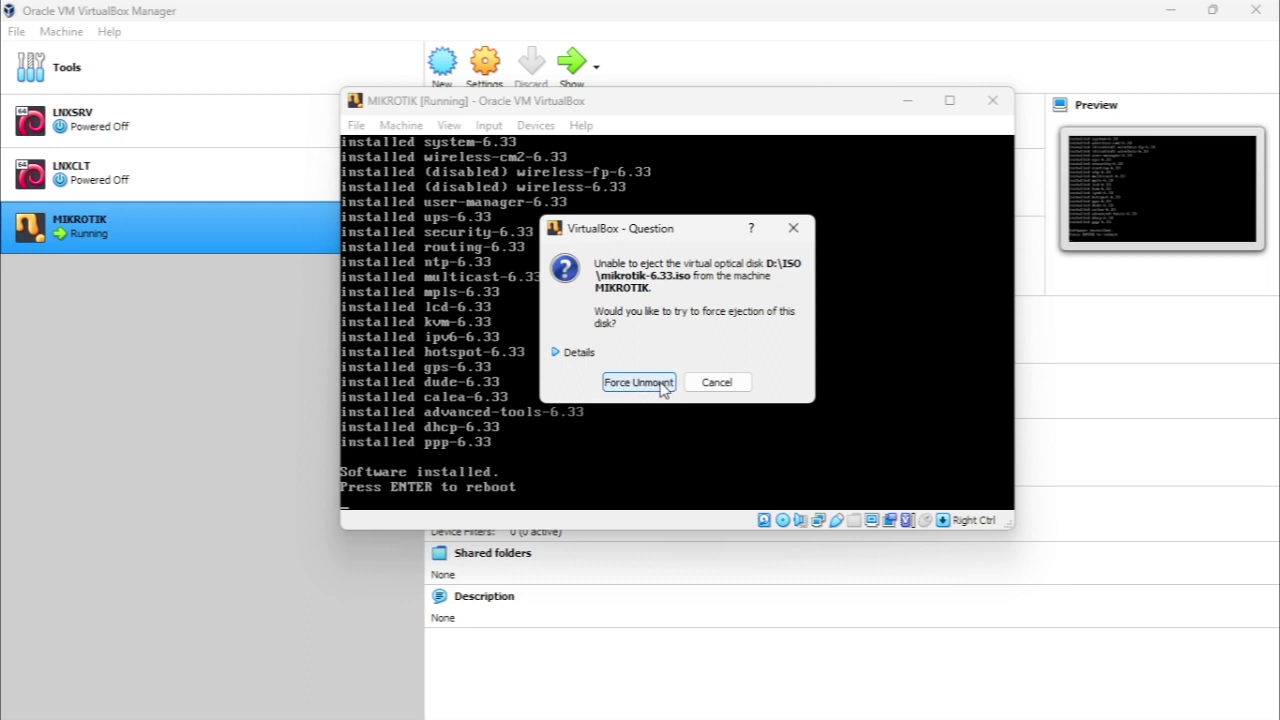
{"action": "left_click", "coordinate": [661, 386]}
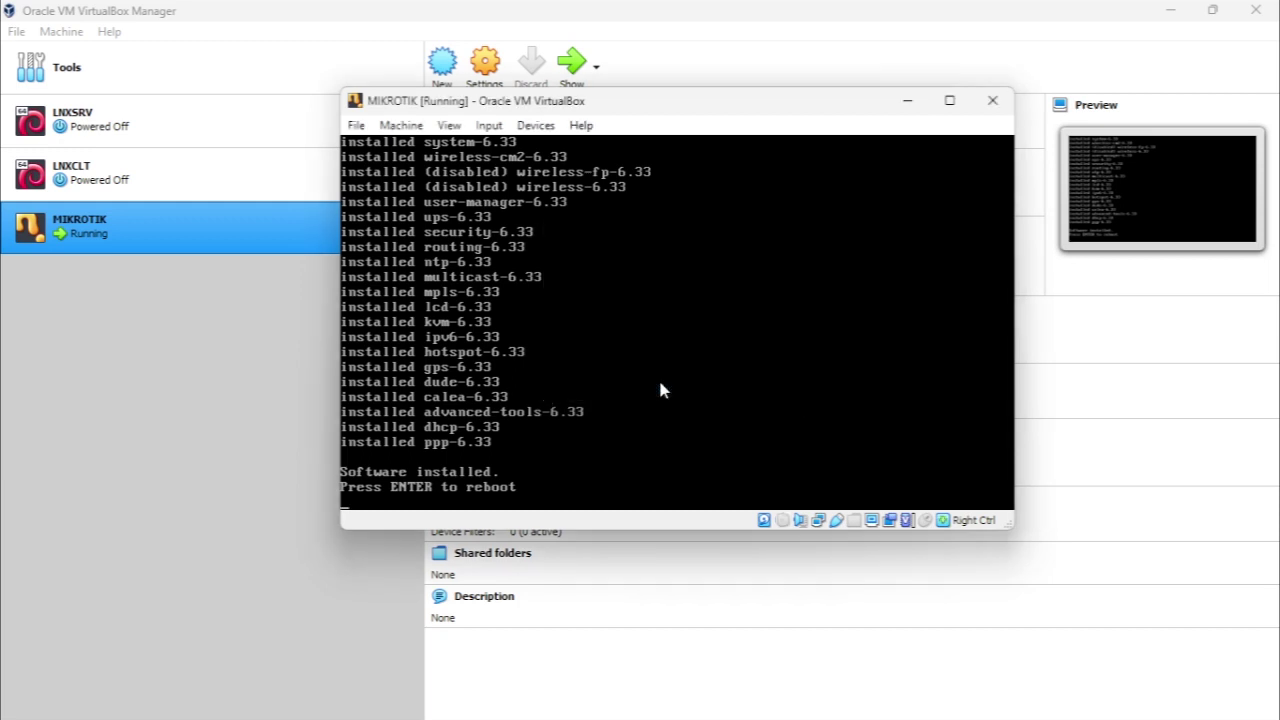
Confirm the optical drive is now empty, then reboot the router after installation
{"action": "left_click", "coordinate": [544, 127]}
{"action": "mouse_move", "coordinate": [553, 150]}
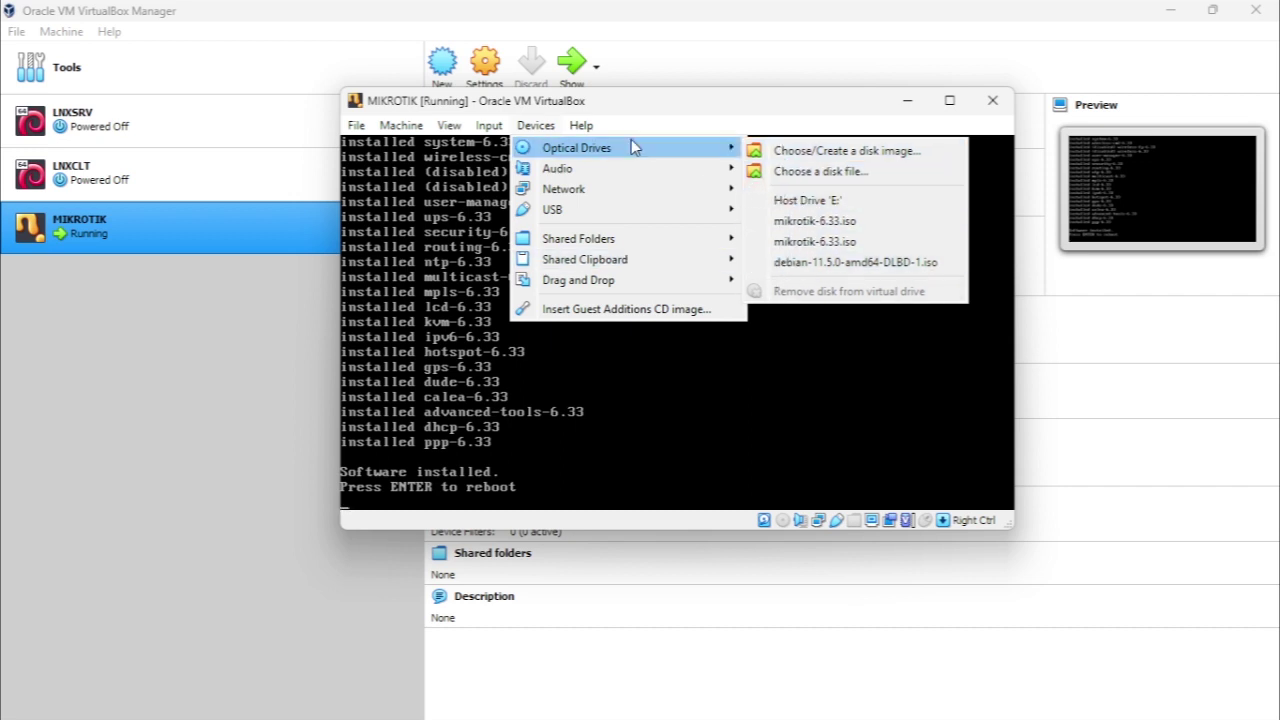
{"action": "left_click", "coordinate": [527, 118]}
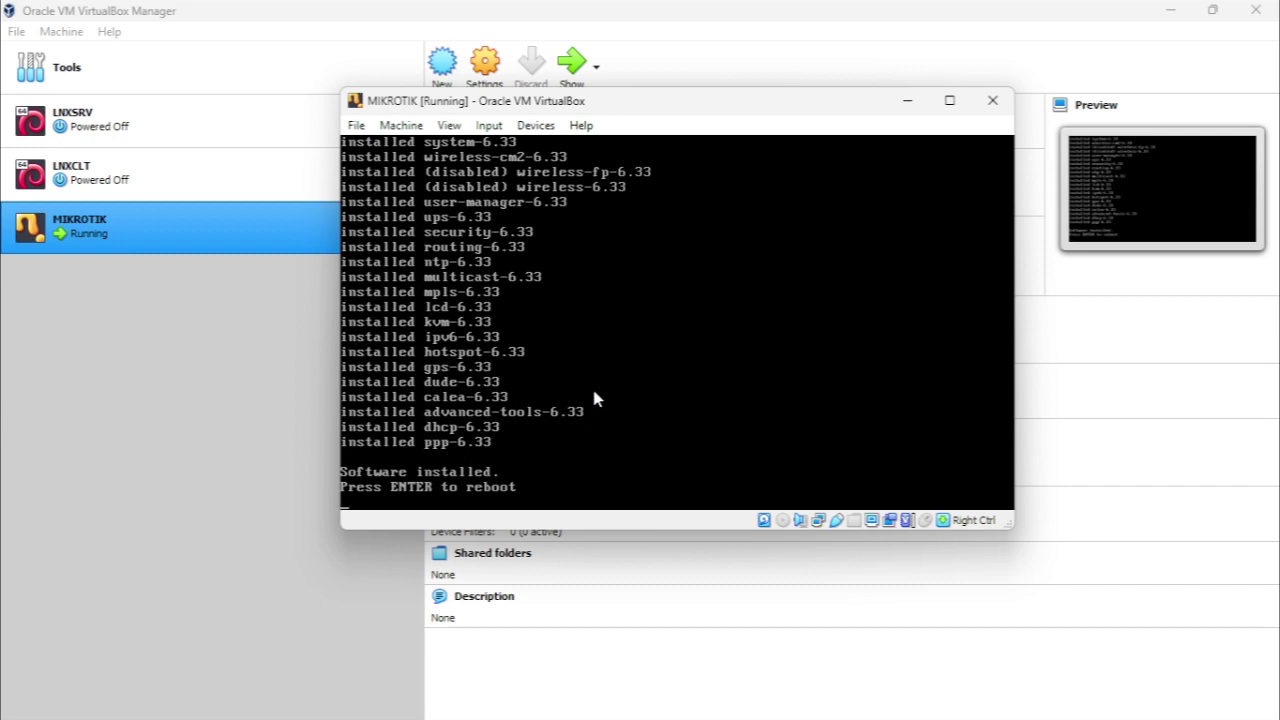
{"action": "key", "text": "Return"}
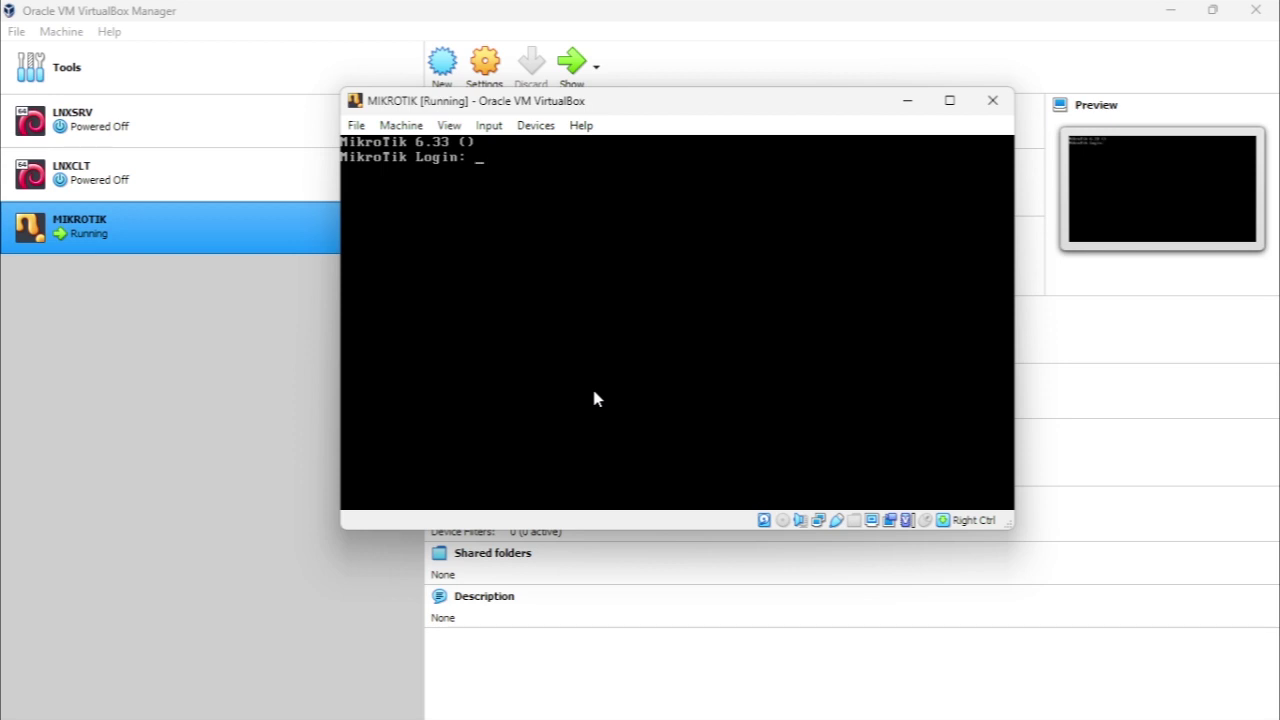
Log in as admin with an empty password and answer n to the software key prompt
{"action": "type", "text": "admin"}
{"action": "key", "text": "Return"}
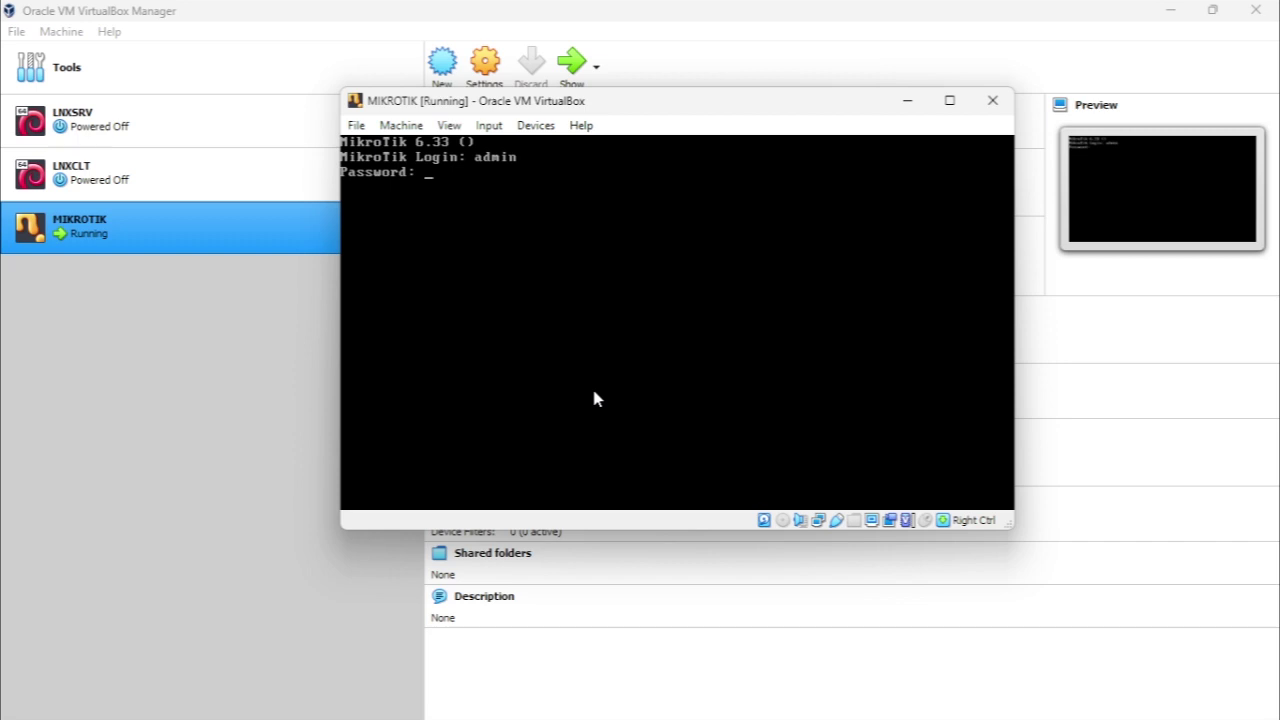
{"action": "key", "text": "Return"}
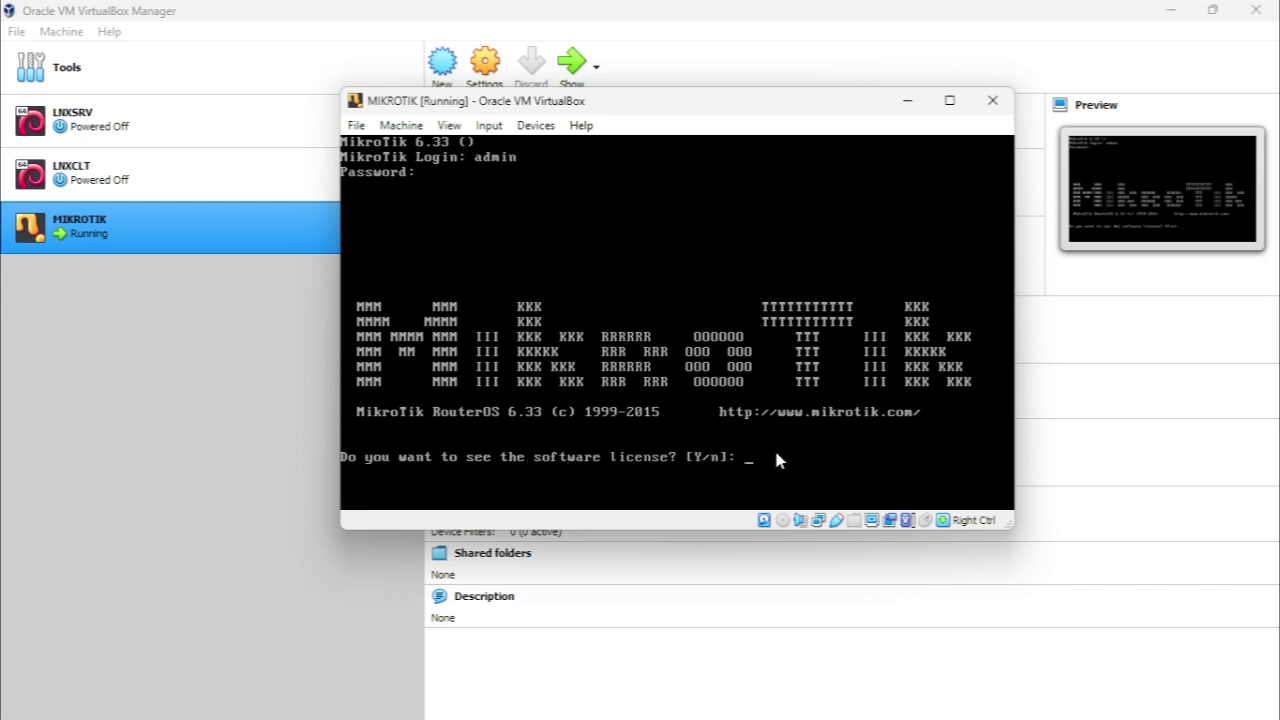
{"action": "type", "text": "n"}
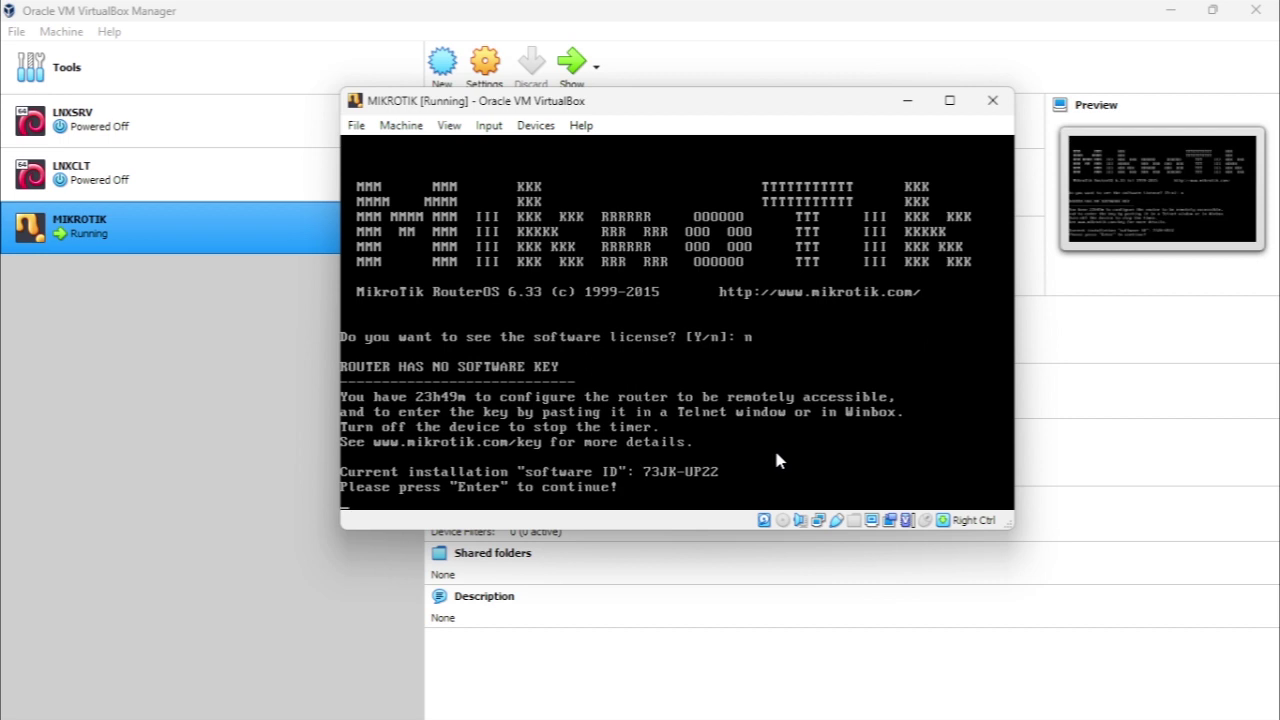
{"action": "key", "text": "Return"}
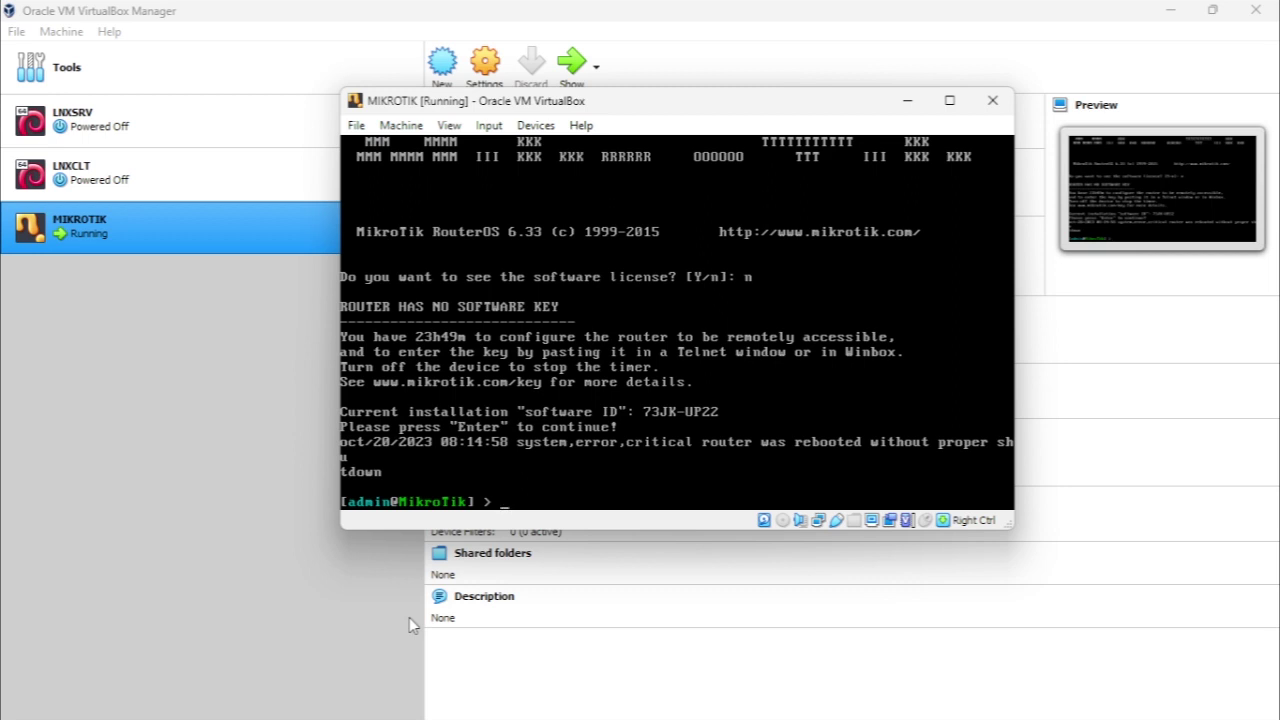
Run 'system identity set name=ROUTER99' to name the router ROUTER99
{"action": "type", "text": "system identity set name="}
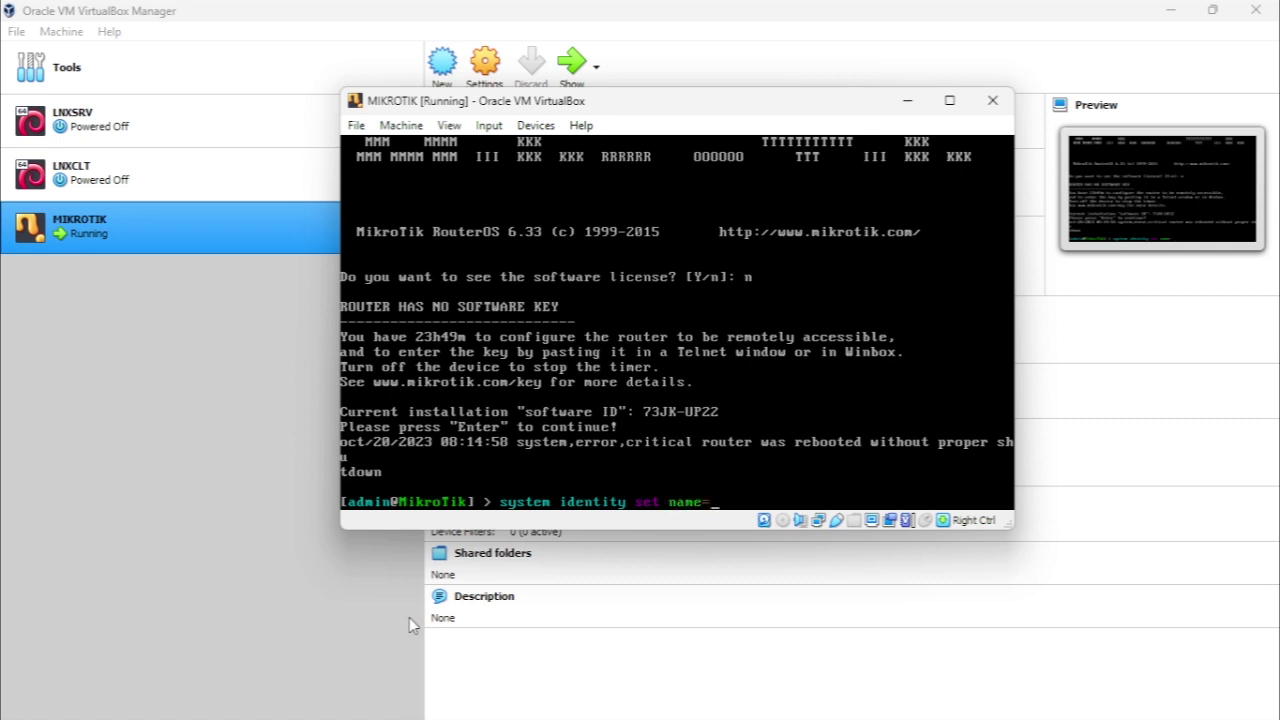
{"action": "type", "text": "ROUTER99"}
{"action": "key", "text": "Return"}
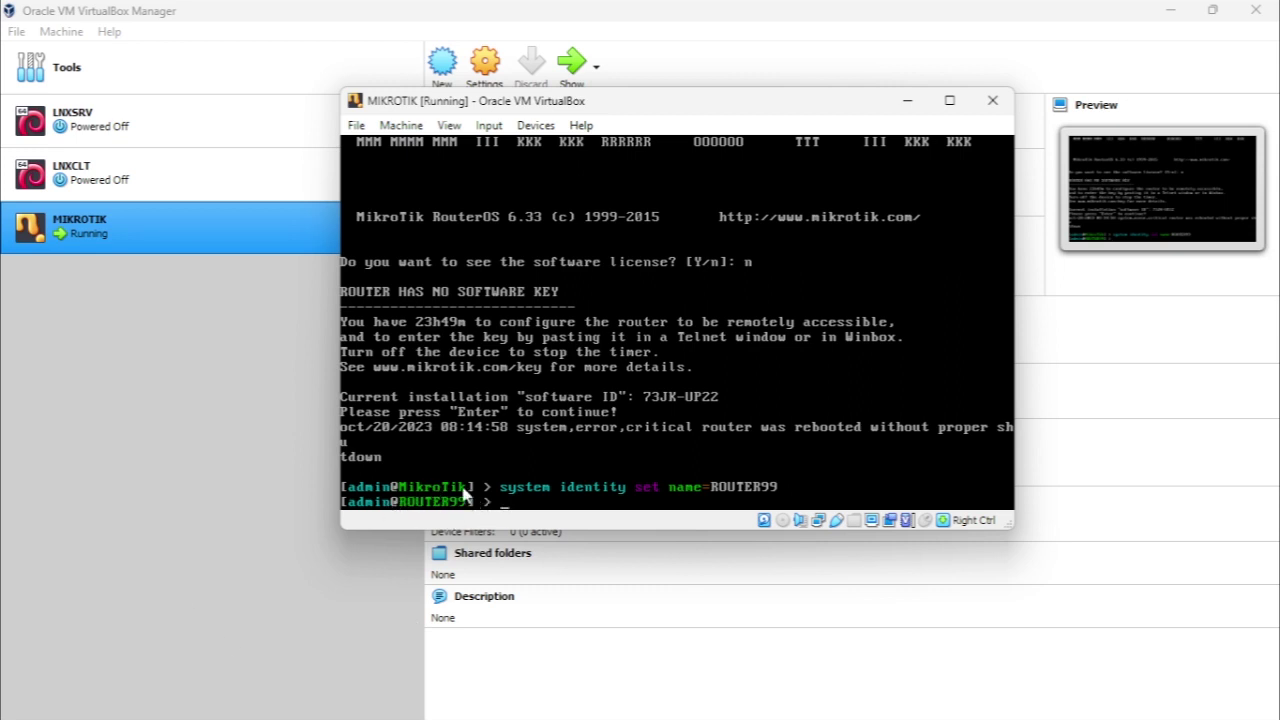
Drag the router console window slightly upward by its title bar
{"action": "mouse_move", "coordinate": [425, 716]}
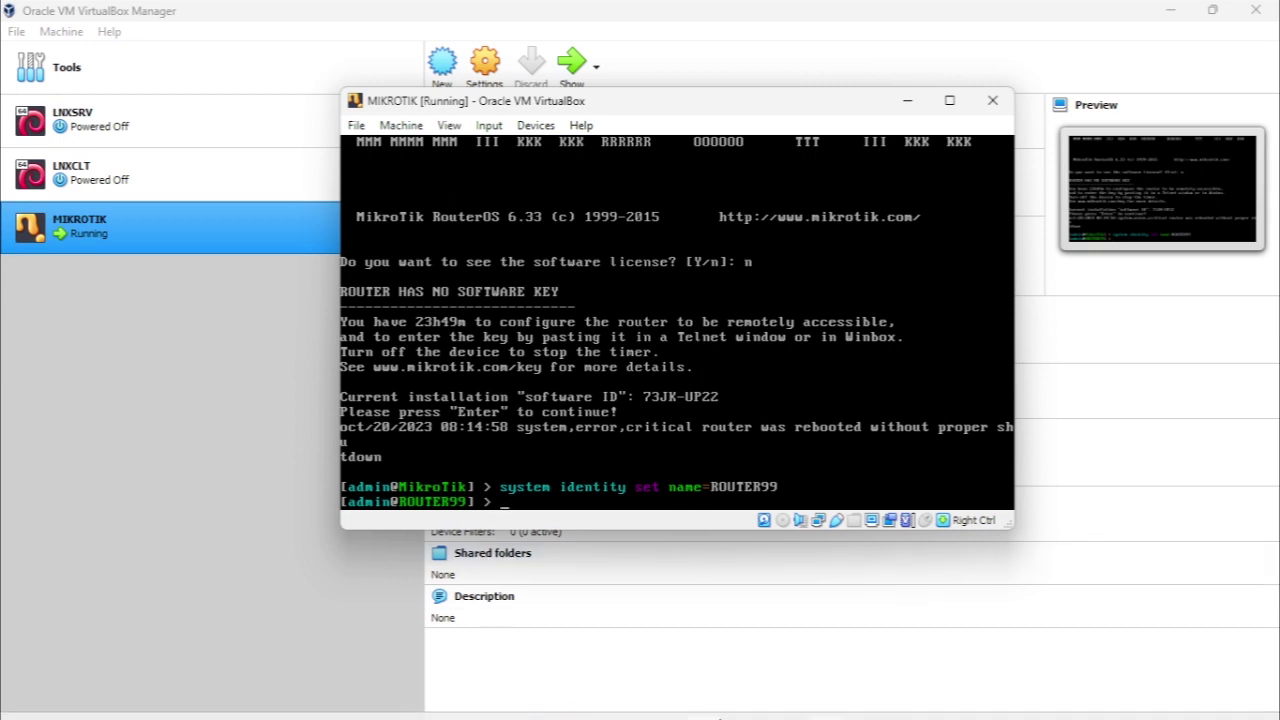
{"action": "mouse_move", "coordinate": [712, 712]}
{"action": "left_click_drag", "start_coordinate": [615, 108], "coordinate": [604, 91]}
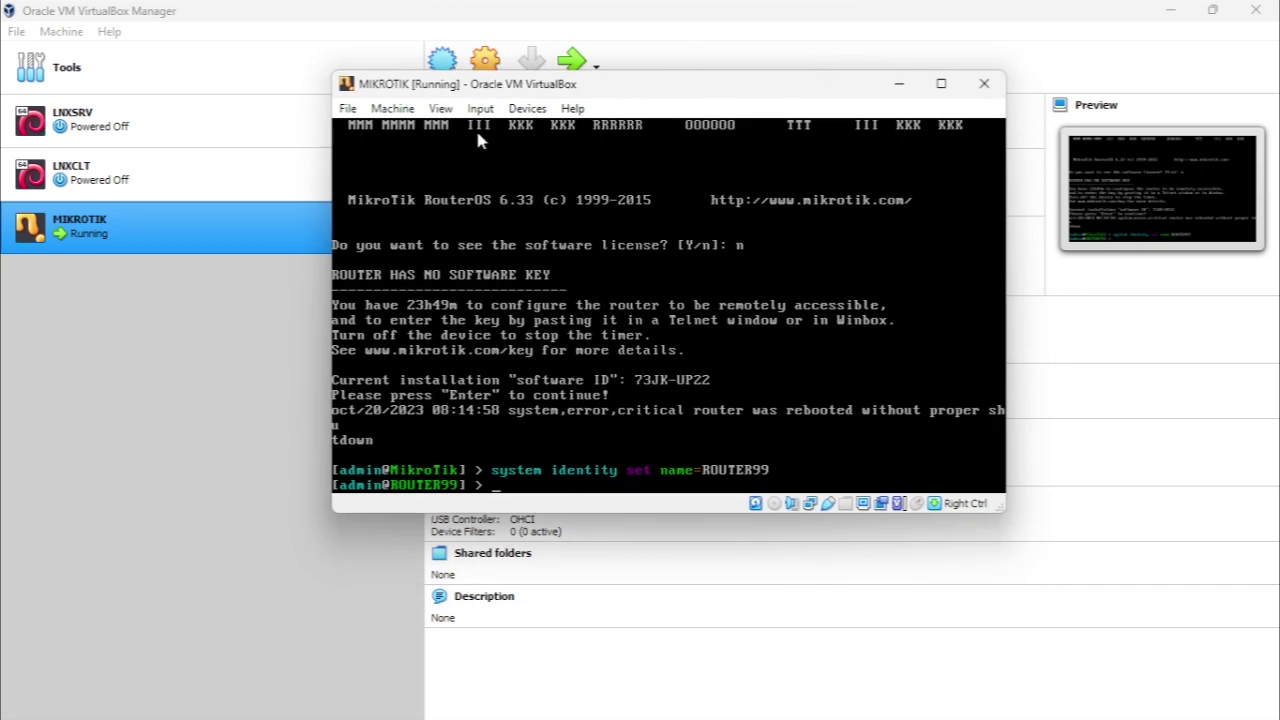
{"action": "left_click", "coordinate": [243, 308]}
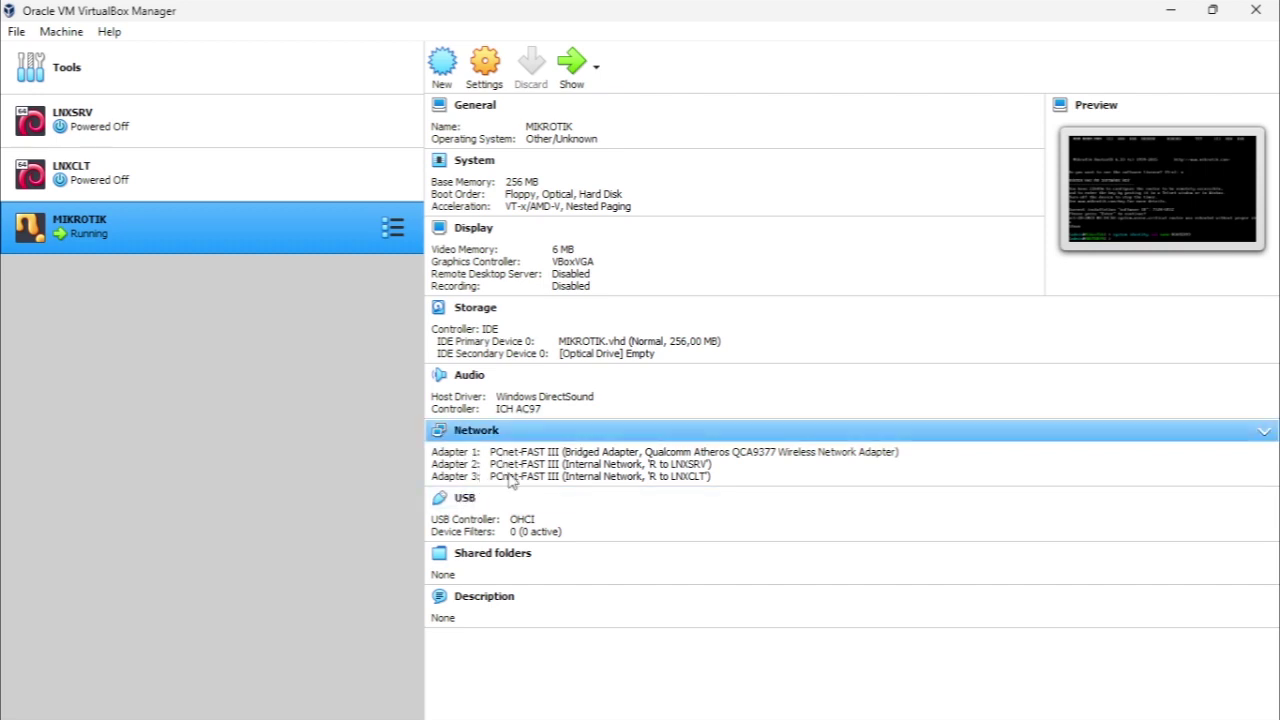
{"action": "mouse_move", "coordinate": [786, 705]}
{"action": "left_click", "coordinate": [826, 698]}
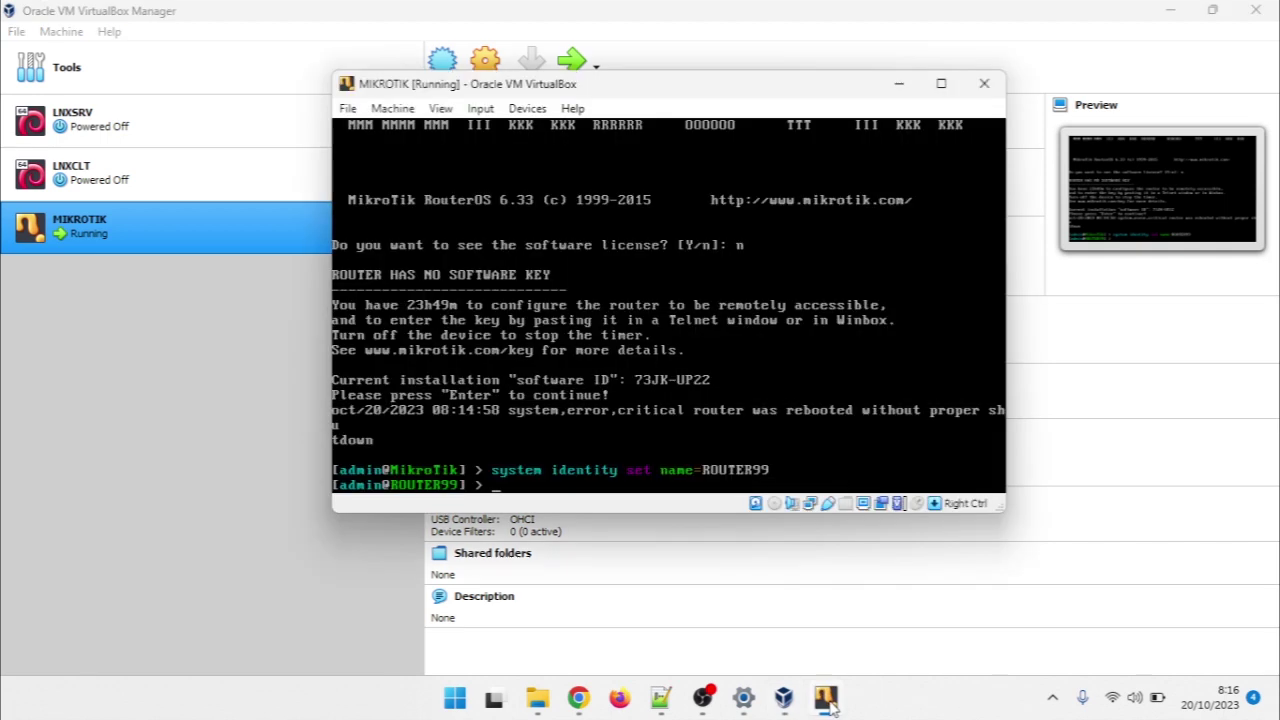
Run 'interface print' to list ether1, ether2 and ether3, then enter 'ping google.com'
{"action": "type", "text": "interface"}
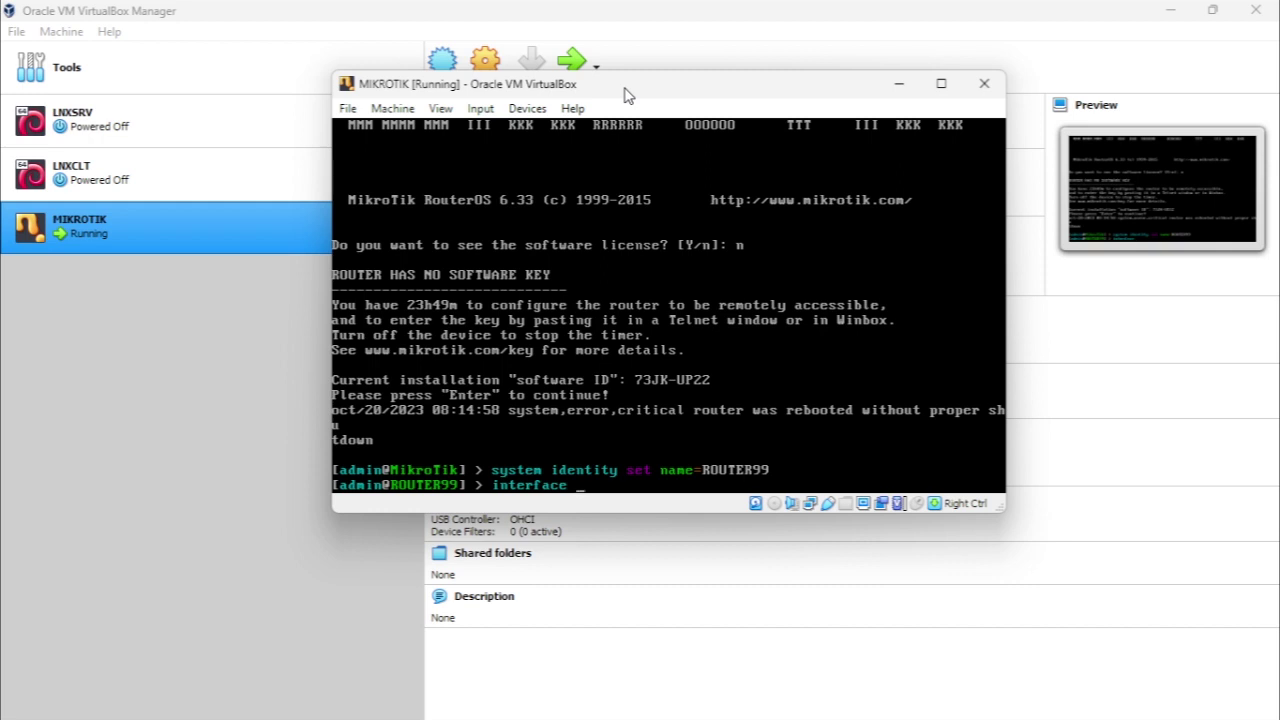
{"action": "type", "text": " print"}
{"action": "key", "text": "Return"}
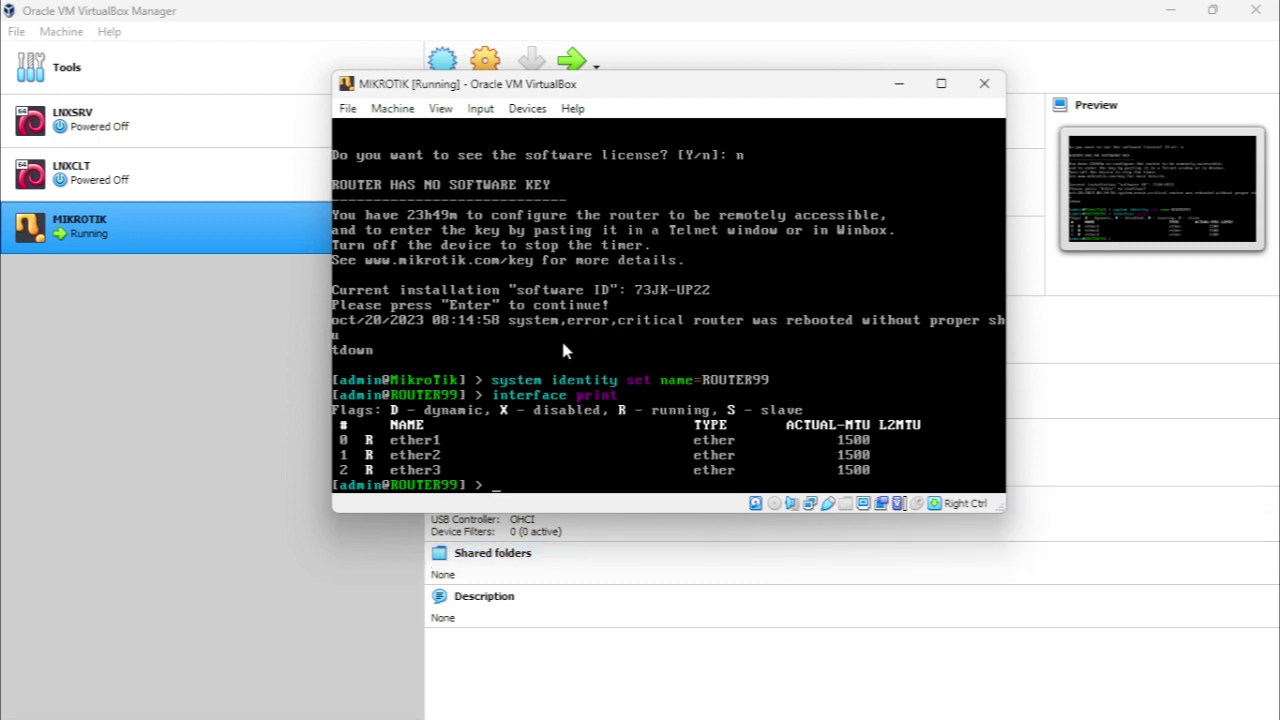
{"action": "type", "text": "ping google.com"}
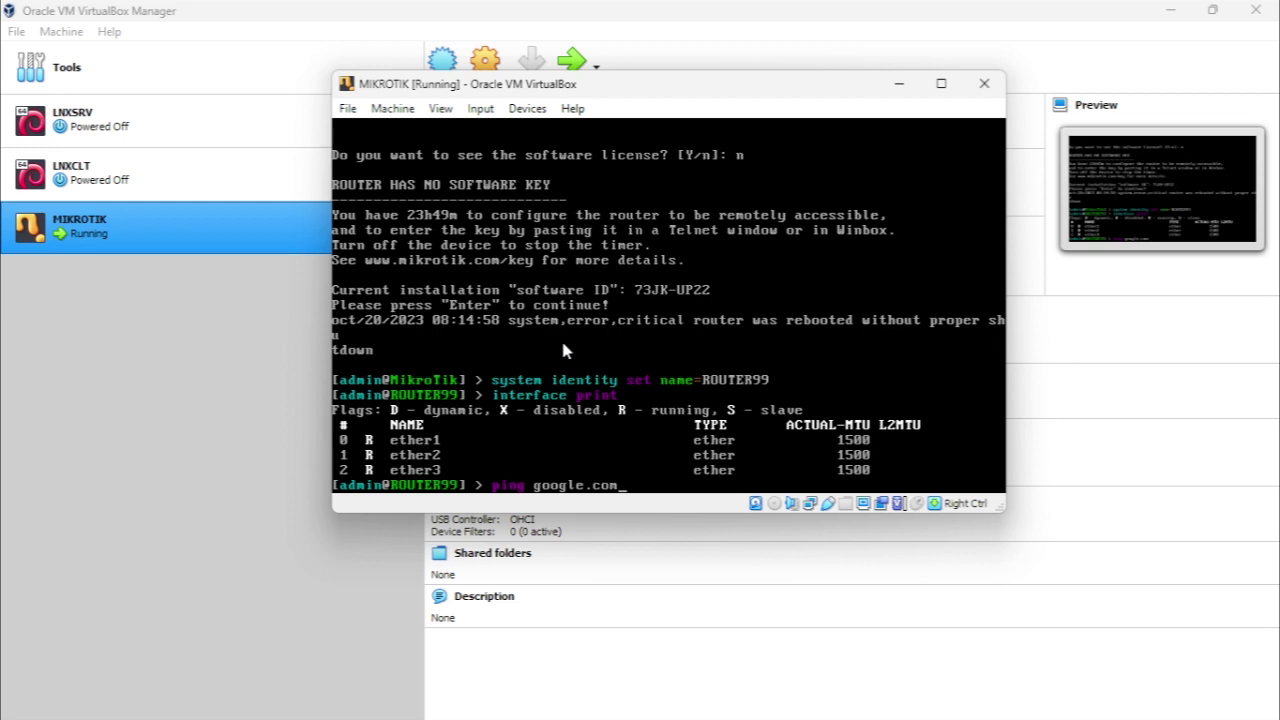
Ping google.com and stop it with Ctrl+C after five replies, 0% loss
{"action": "key", "text": "Return"}
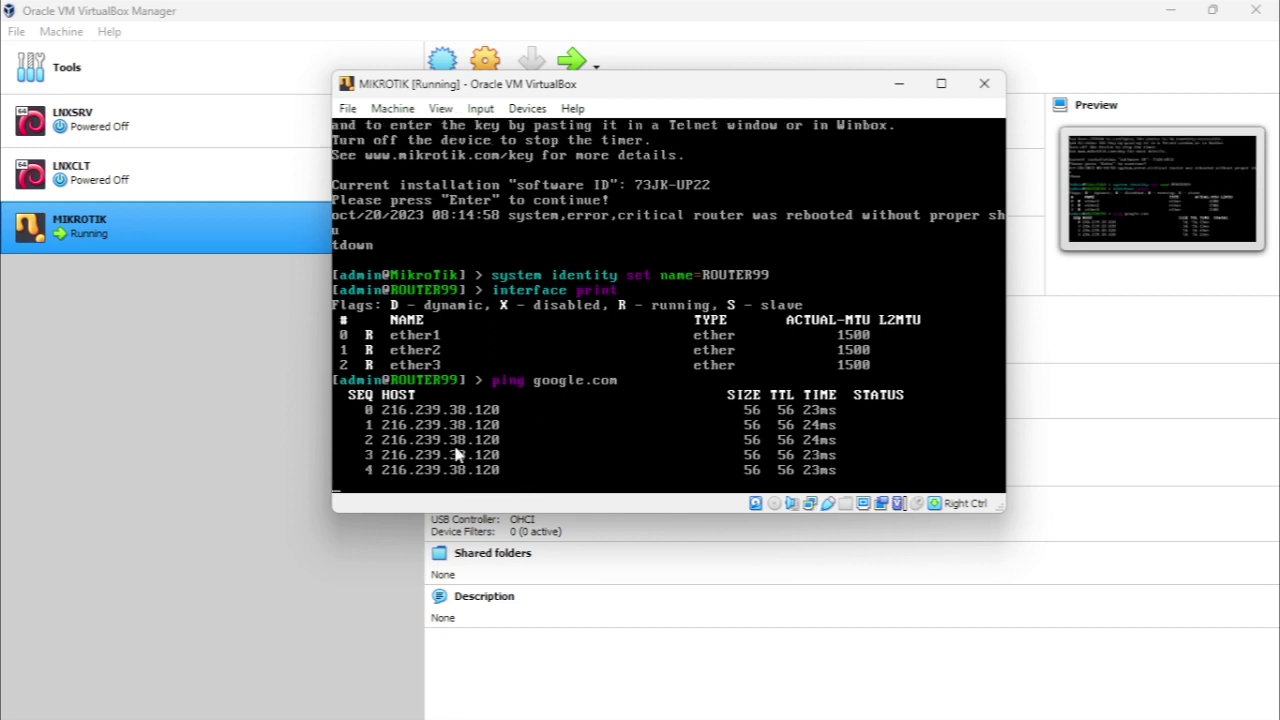
{"action": "key", "text": "ctrl+c"}
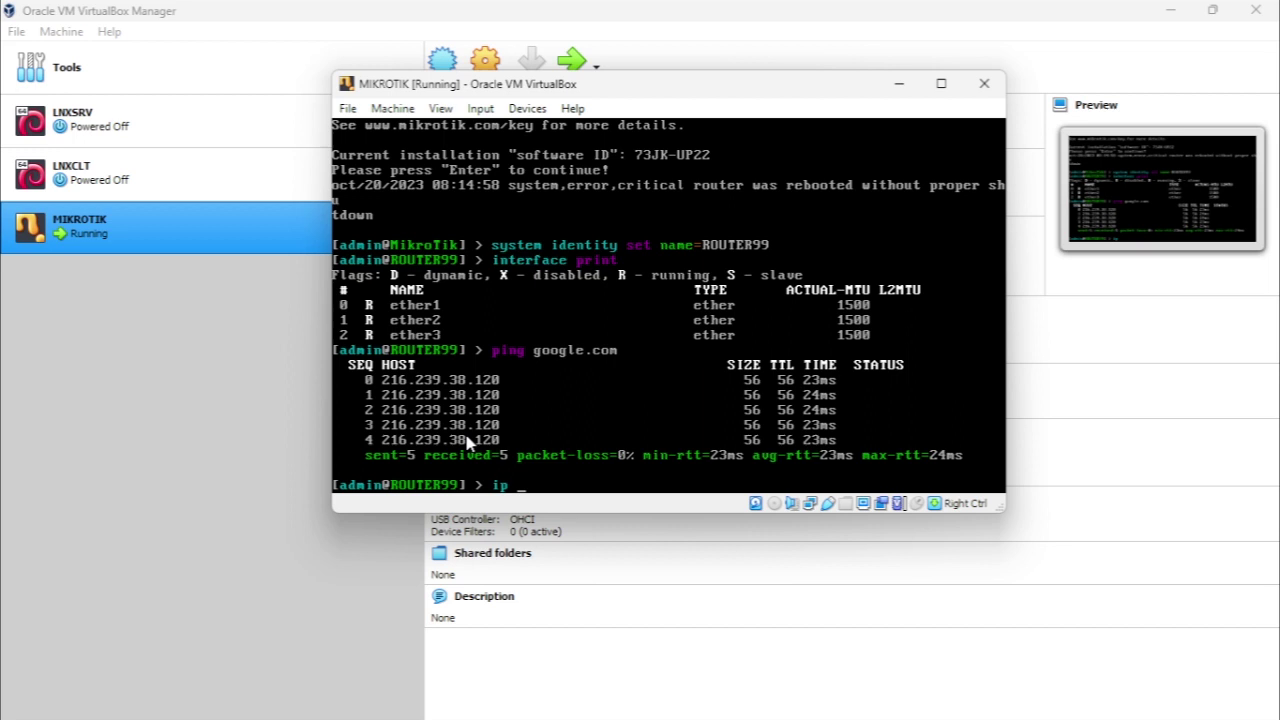
Print the DHCP client and IP addresses, confirming ether1 holds 192.168.17.46/24
{"action": "type", "text": "a"}
{"action": "type", "text": "hcp-client print"}
{"action": "key", "text": "Return"}
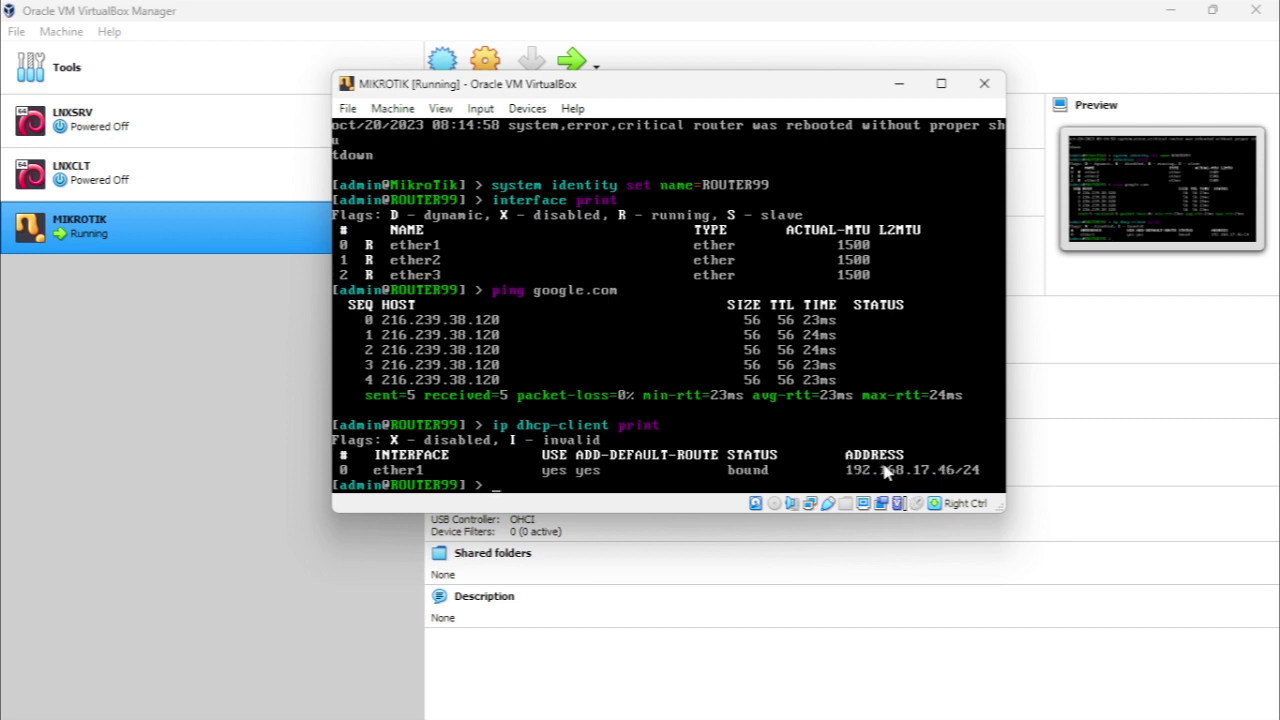
{"action": "type", "text": "ip address print"}
{"action": "key", "text": "Return"}
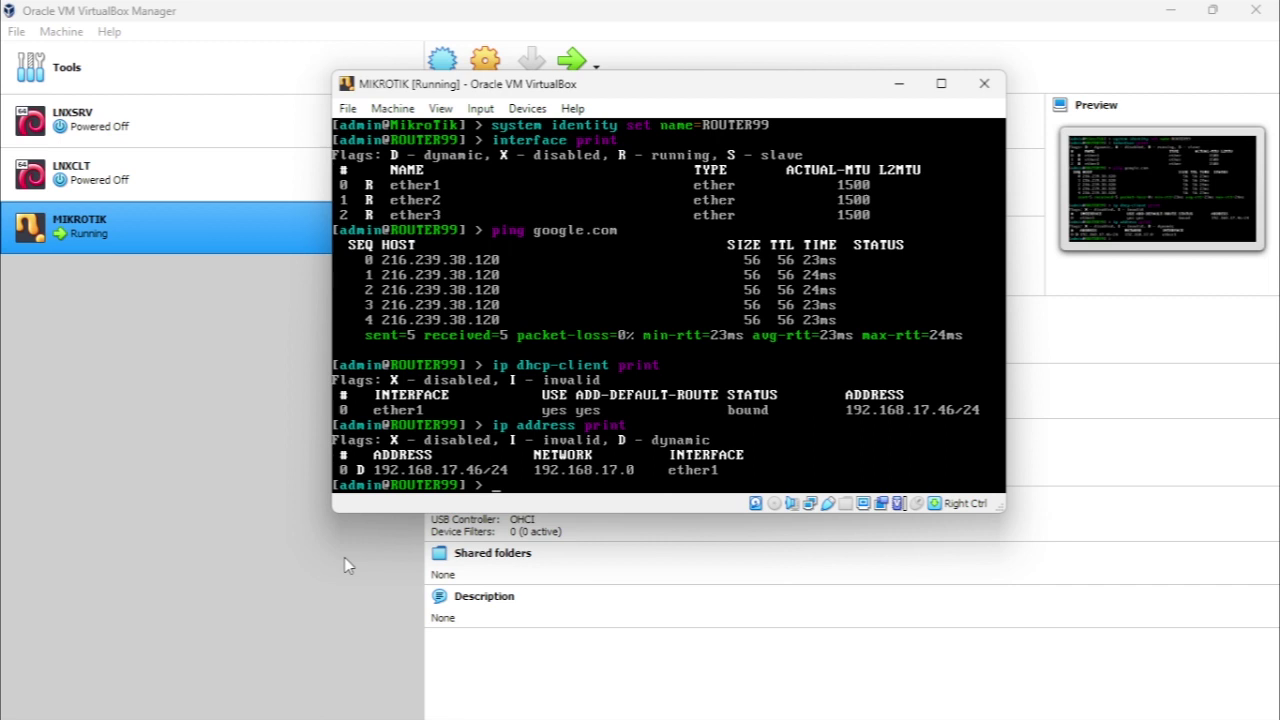
Relist the router's interfaces with 'interface print', using Tab completion
{"action": "type", "text": "in"}
{"action": "key", "text": "Tab"}
{"action": "type", "text": "print"}
{"action": "key", "text": "Return"}
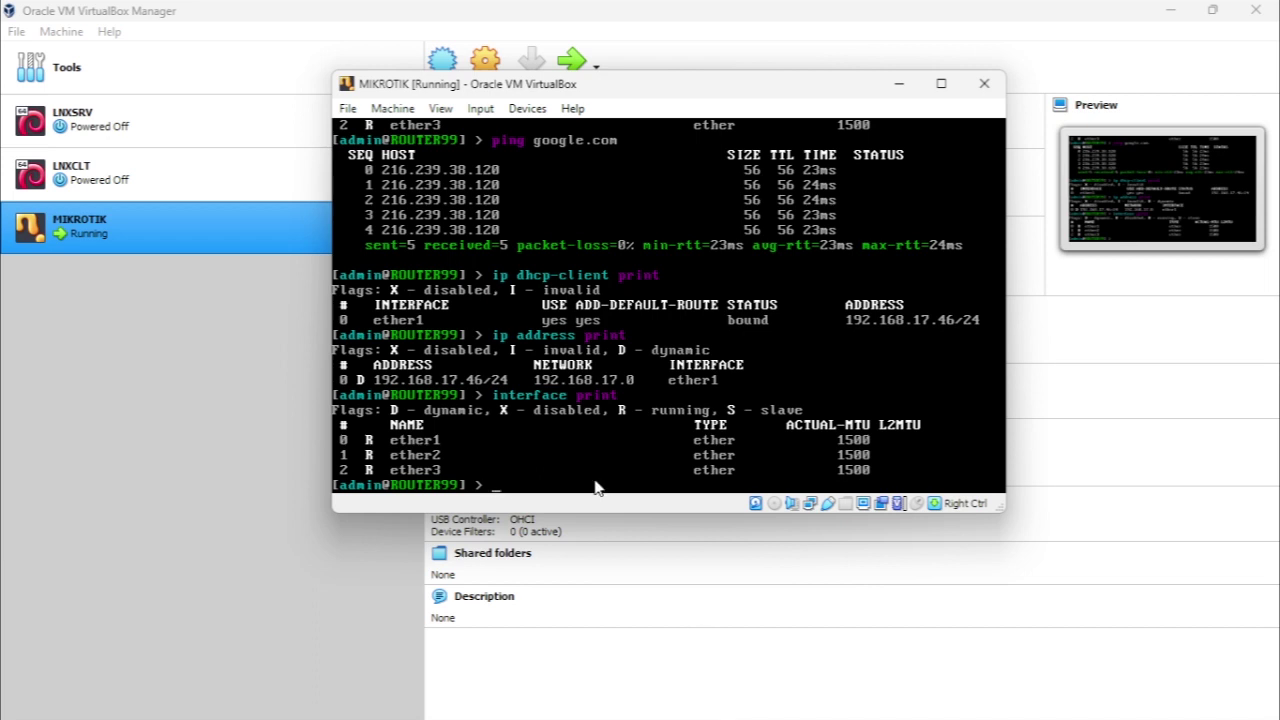
Rename interface 0 to ether1-internet, then print the interface list to confirm the new name
{"action": "type", "text": "interface set"}
{"action": "type", "text": "0 name="}
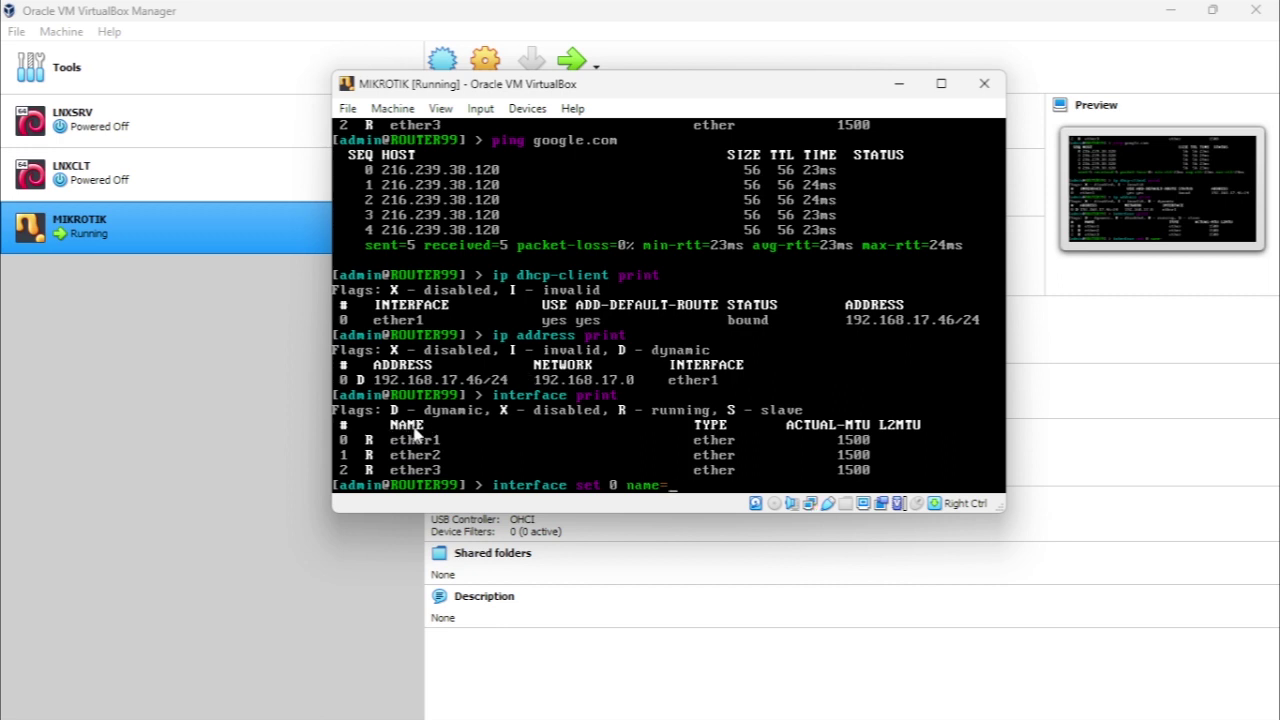
{"action": "type", "text": "ether1-internet"}
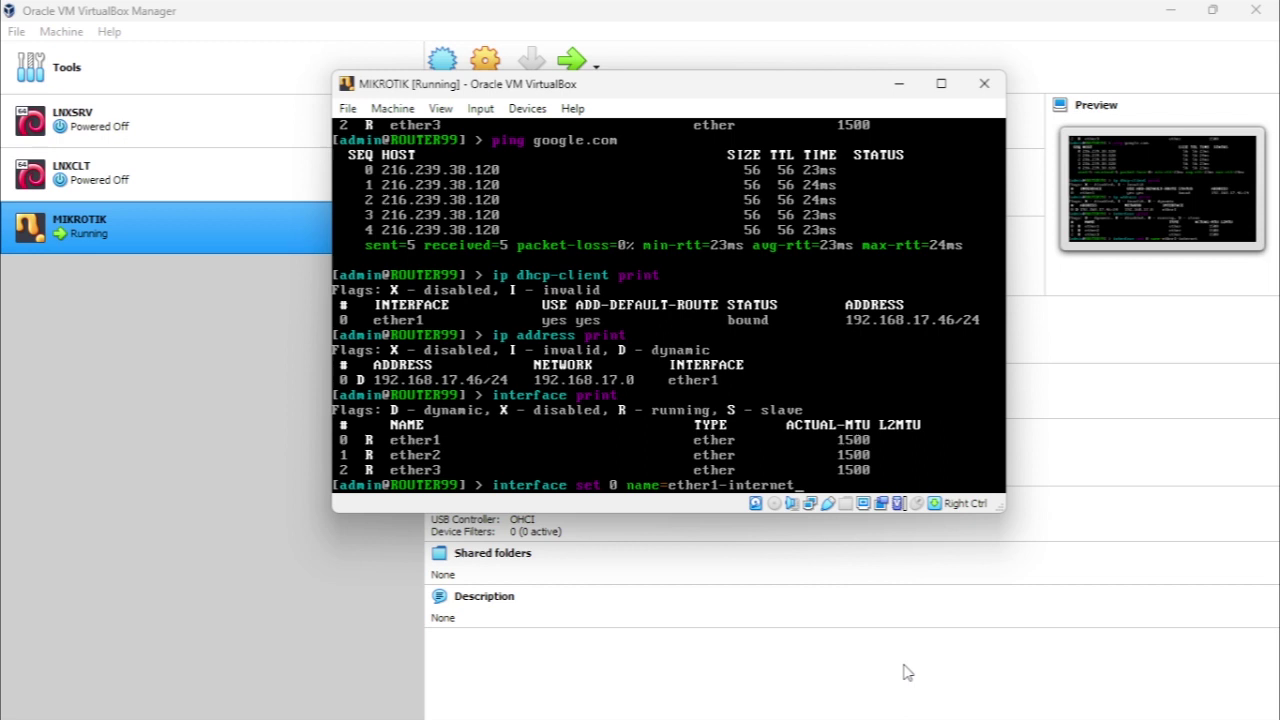
{"action": "key", "text": "Return"}
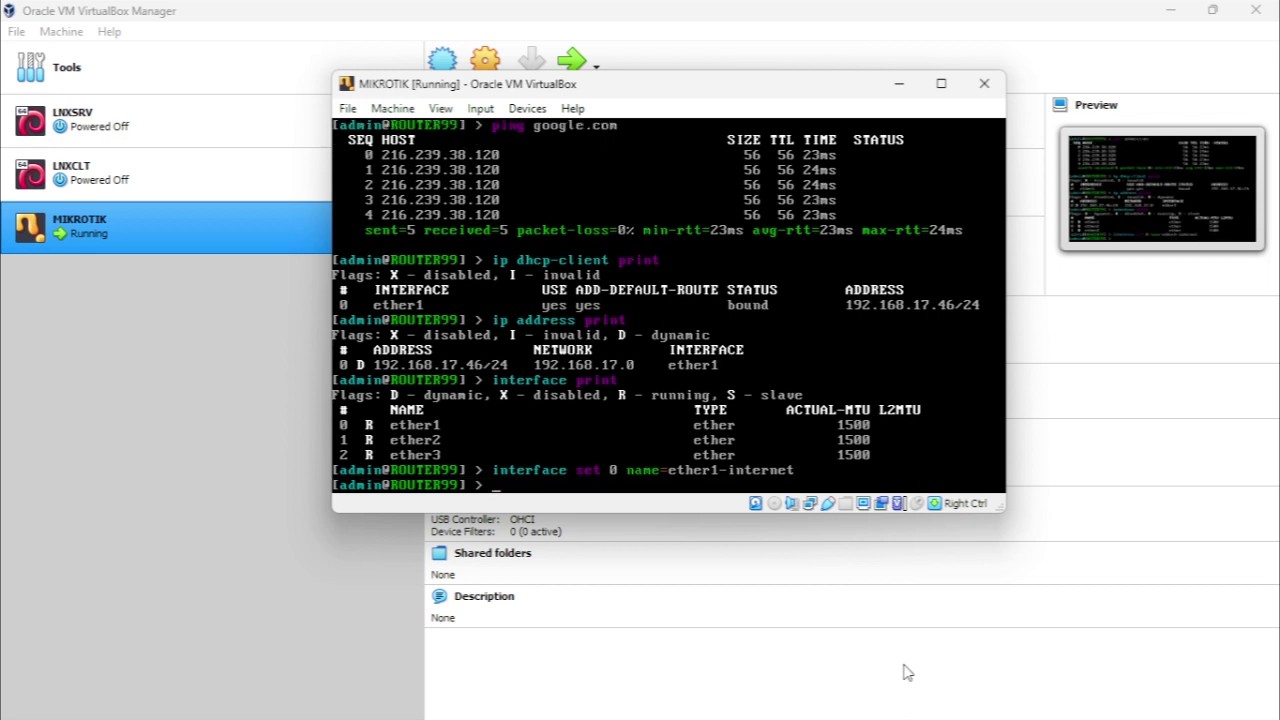
{"action": "key", "text": "Up"}
{"action": "key", "text": "BackSpace"}
{"action": "key", "text": "BackSpace"}
{"action": "key", "text": "BackSpace"}
{"action": "key", "text": "BackSpace"}
{"action": "key", "text": "BackSpace"}
{"action": "key", "text": "BackSpace"}
{"action": "key", "text": "BackSpace"}
{"action": "key", "text": "BackSpace"}
{"action": "key", "text": "BackSpace"}
{"action": "key", "text": "BackSpace"}
{"action": "key", "text": "BackSpace"}
{"action": "key", "text": "BackSpace"}
{"action": "key", "text": "BackSpace"}
{"action": "key", "text": "BackSpace"}
{"action": "key", "text": "BackSpace"}
{"action": "key", "text": "BackSpace"}
{"action": "key", "text": "BackSpace"}
{"action": "key", "text": "BackSpace"}
{"action": "key", "text": "BackSpace"}
{"action": "key", "text": "BackSpace"}
{"action": "type", "text": "print"}
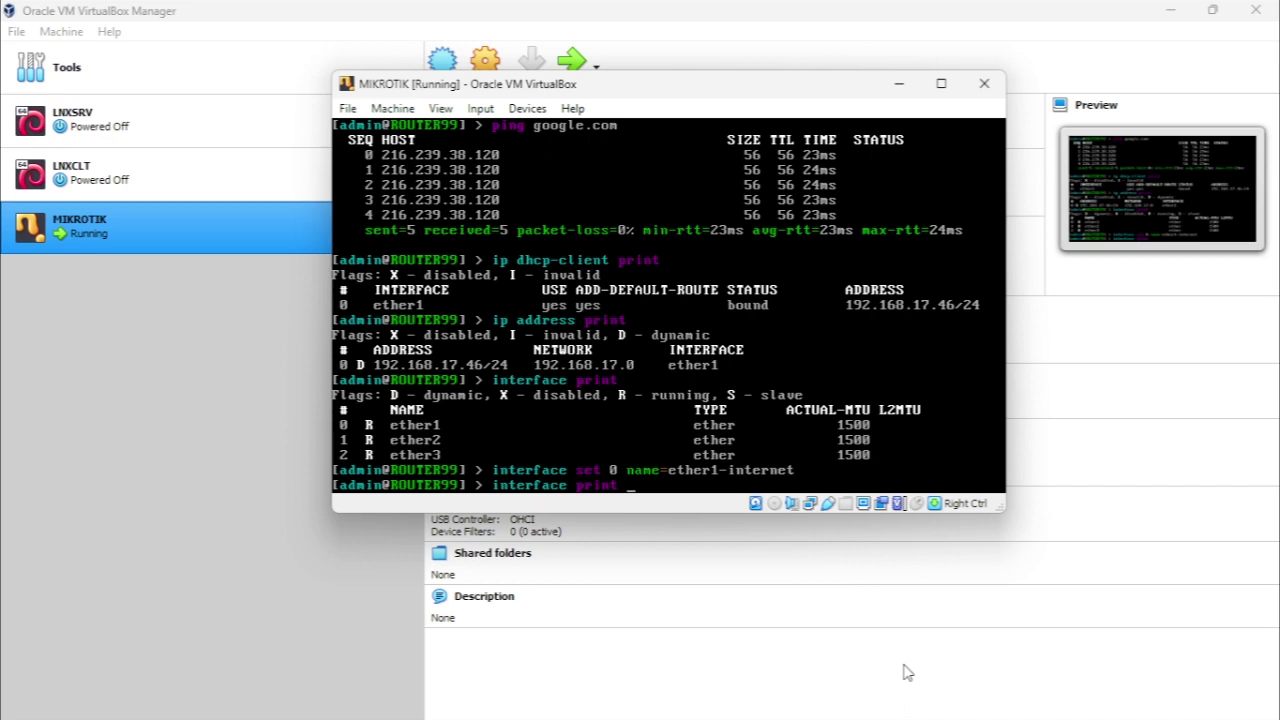
{"action": "key", "text": "Return"}
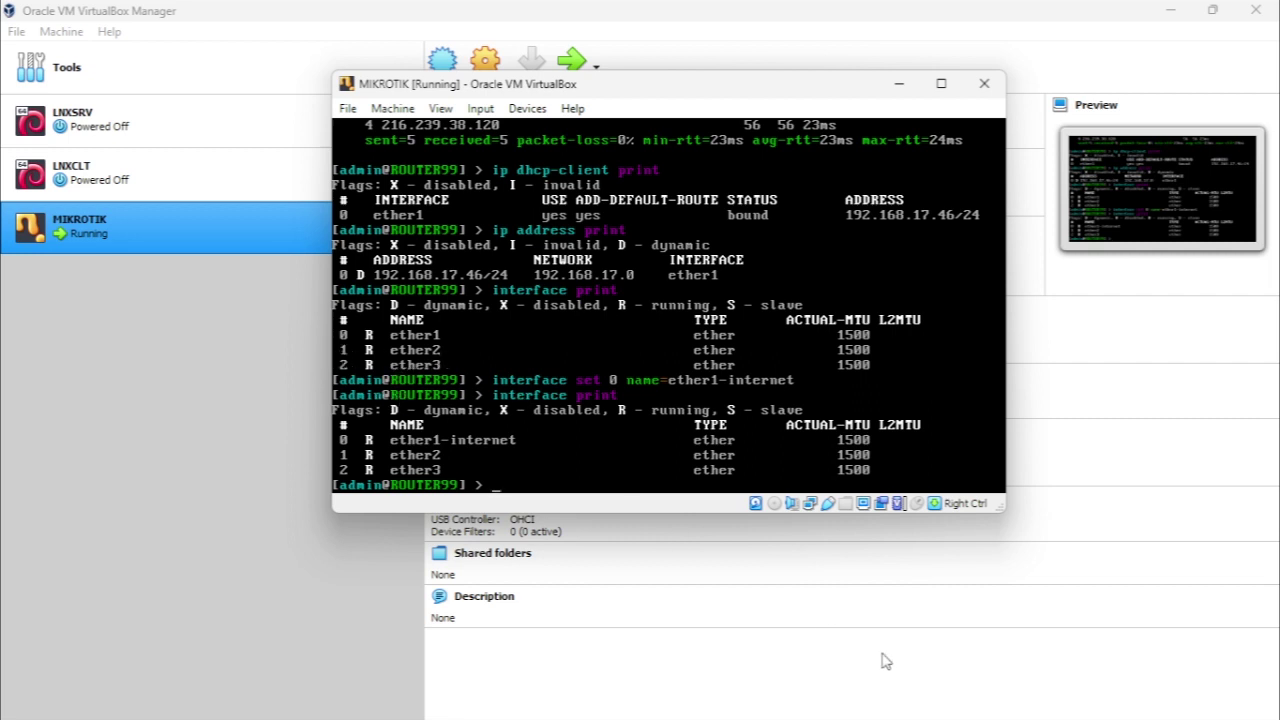
Rename interface 1 to ether2-LNXSRV and re-run interface print to confirm it
{"action": "type", "text": "inter"}
{"action": "key", "text": "Tab"}
{"action": "type", "text": "set 1 name="}
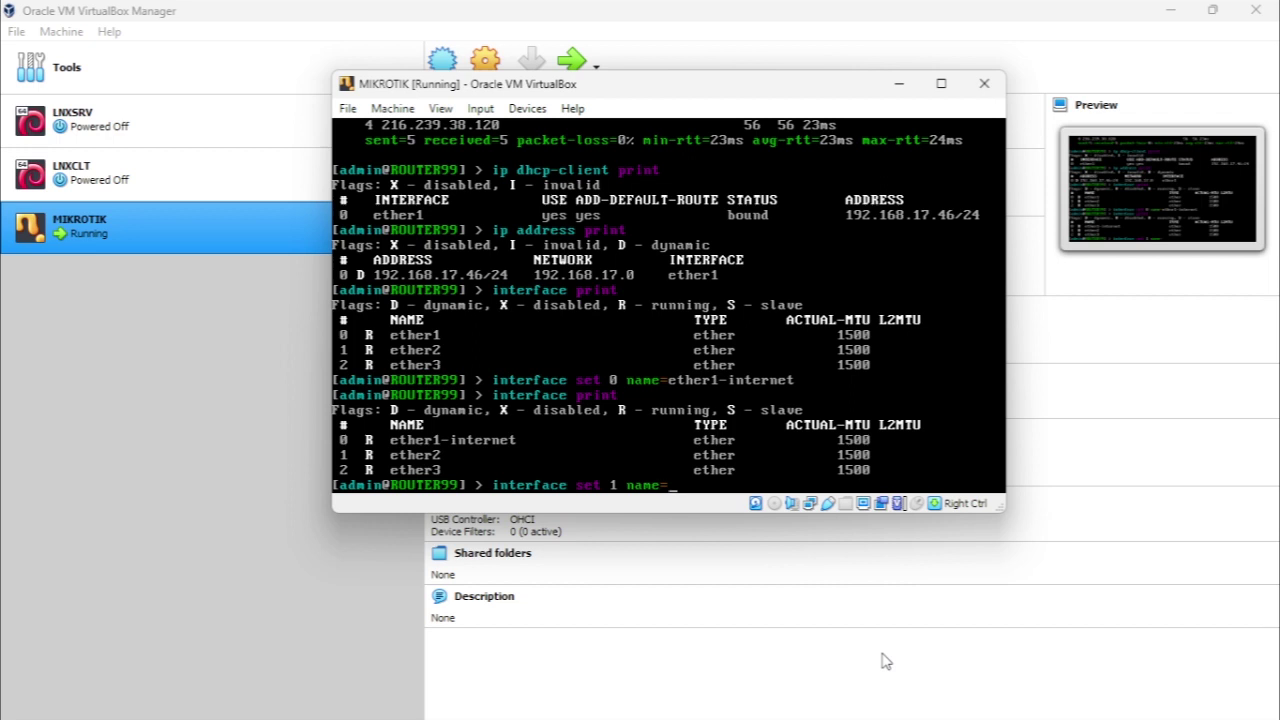
{"action": "type", "text": "ether2"}
{"action": "mouse_move", "coordinate": [559, 87]}
{"action": "left_mouse_down"}
{"action": "mouse_move", "coordinate": [437, 103]}
{"action": "mouse_move", "coordinate": [561, 105]}
{"action": "left_mouse_up"}
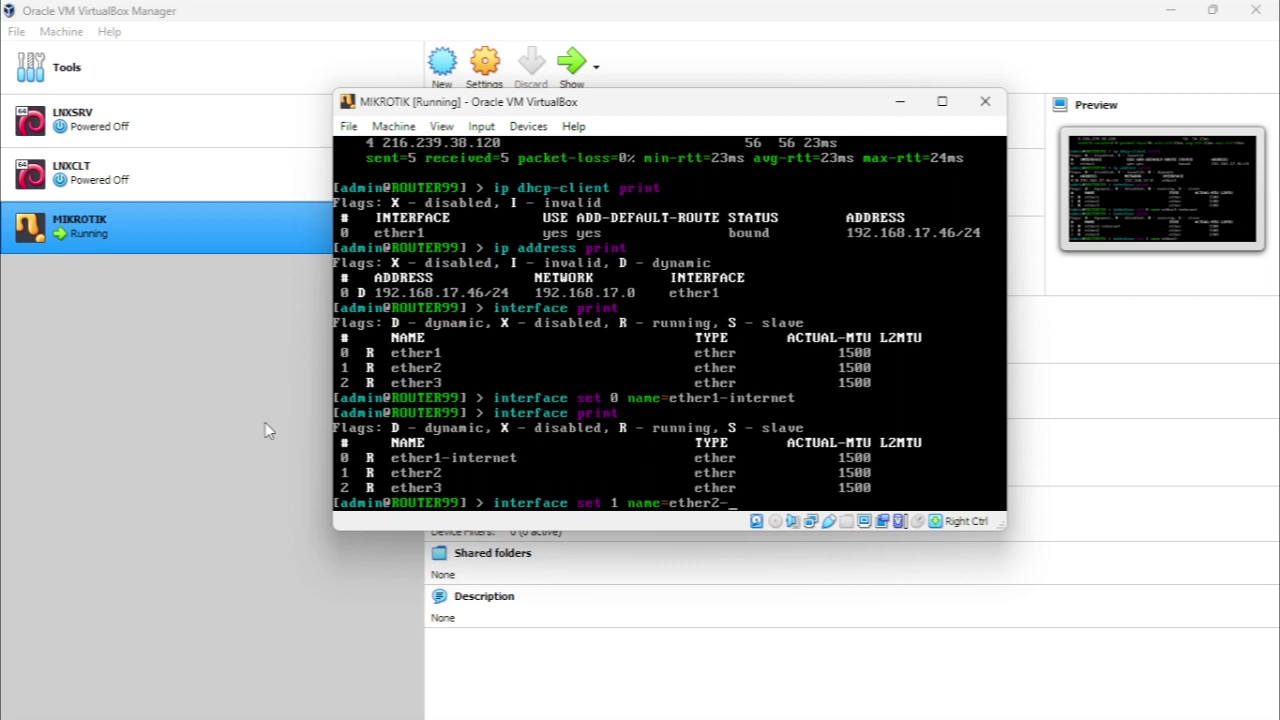
{"action": "left_click", "coordinate": [266, 426]}
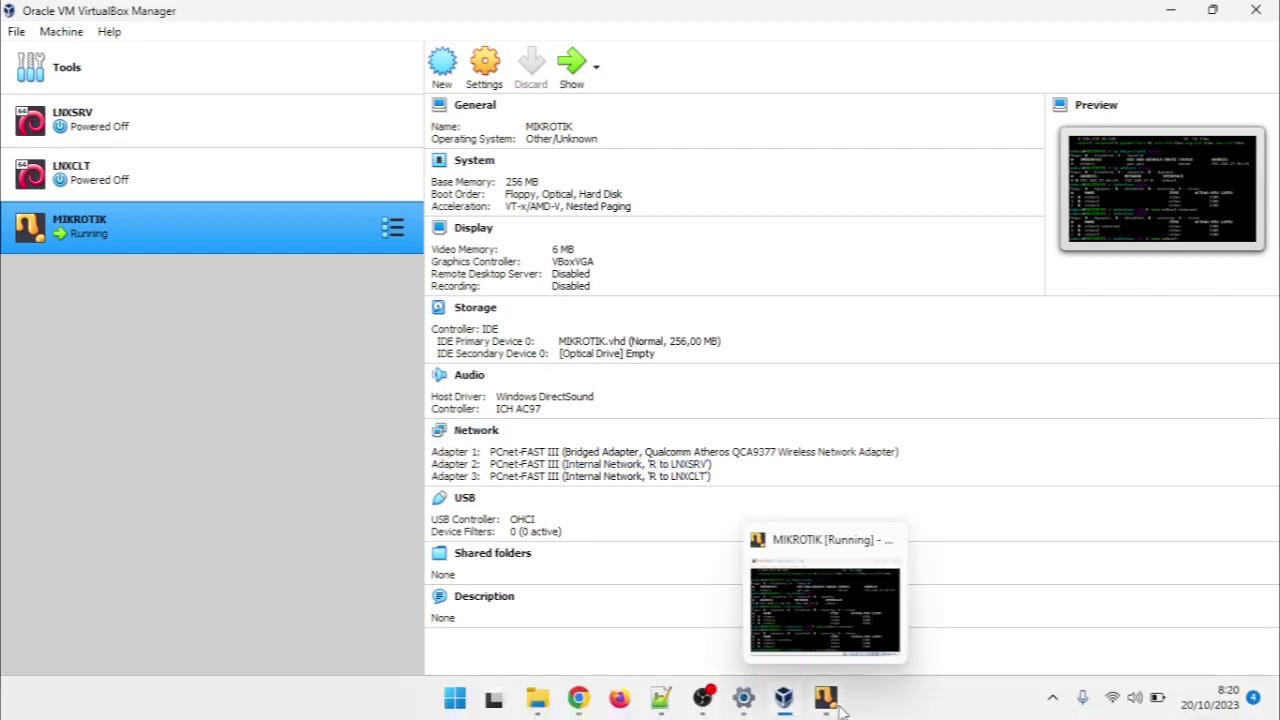
{"action": "left_click", "coordinate": [838, 706]}
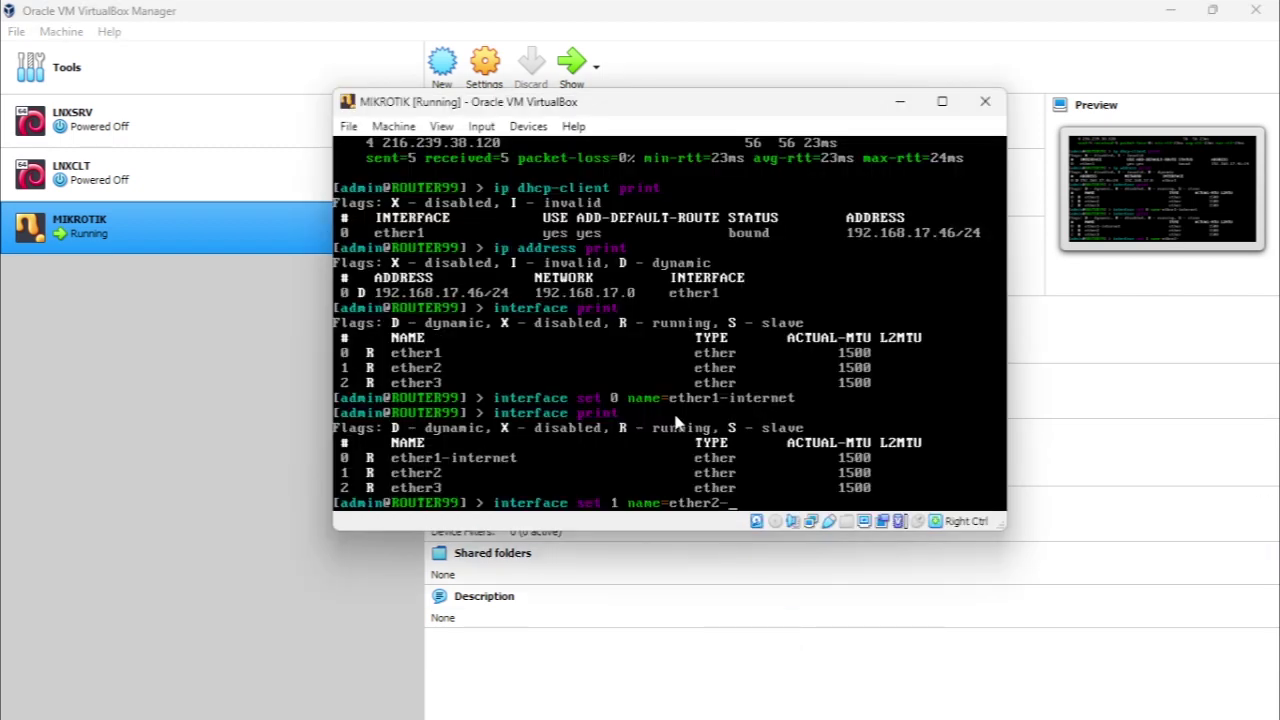
{"action": "type", "text": "LNXSRV"}
{"action": "key", "text": "Return"}
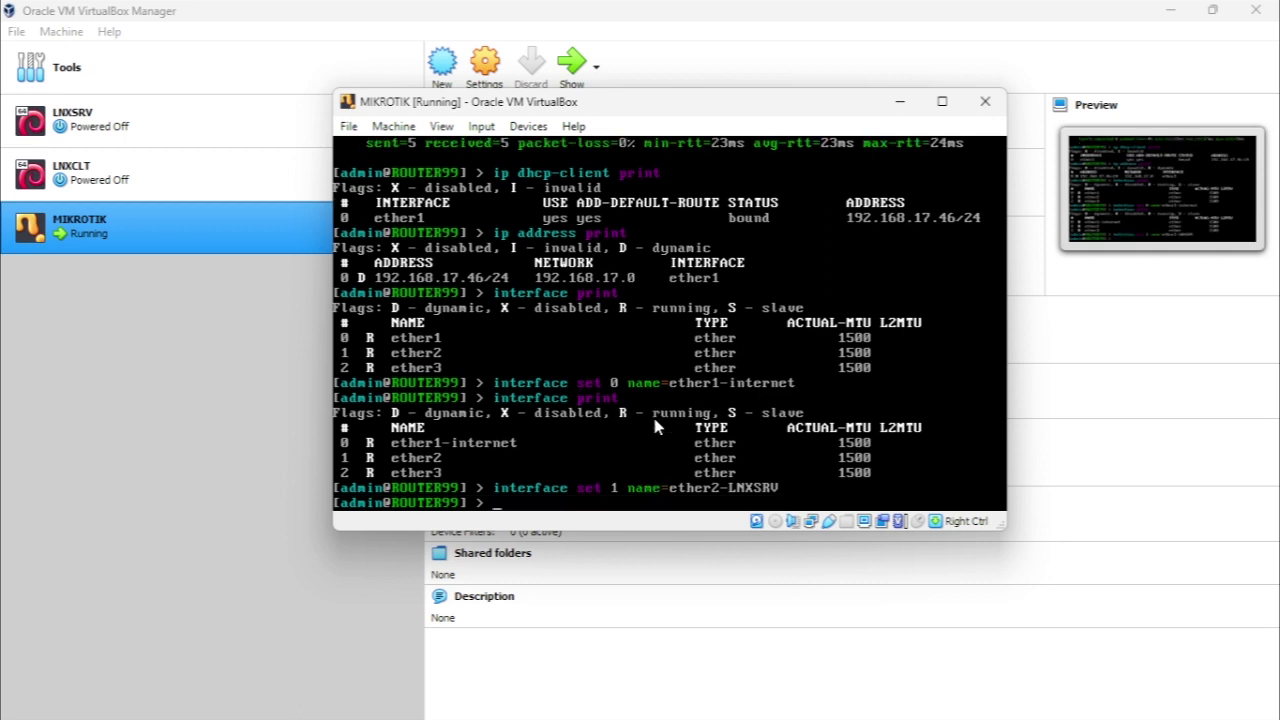
{"action": "key", "text": "Up"}
{"action": "key", "text": "Up"}
{"action": "key", "text": "Return"}
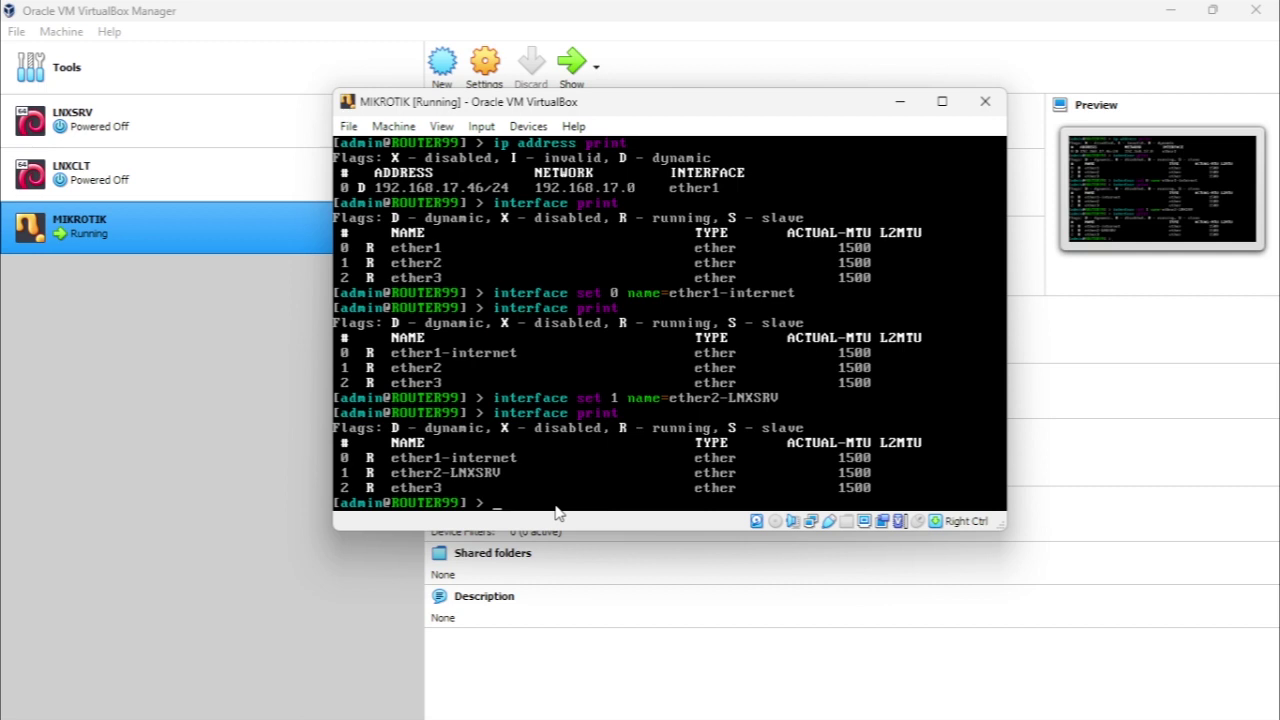
Rename interface 2 to ether3-LNXCLT and re-list interfaces to check all three names
{"action": "type", "text": "interface set 2"}
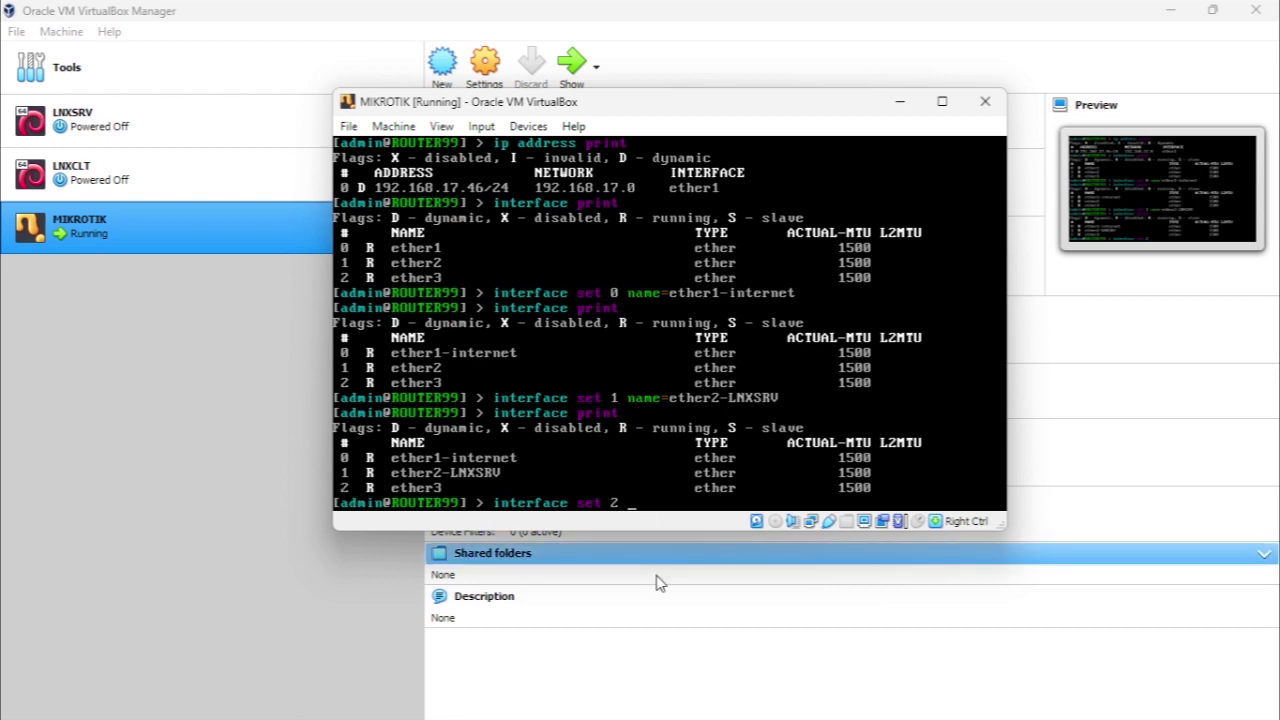
{"action": "type", "text": "name=ether"}
{"action": "type", "text": "LMXCLT"}
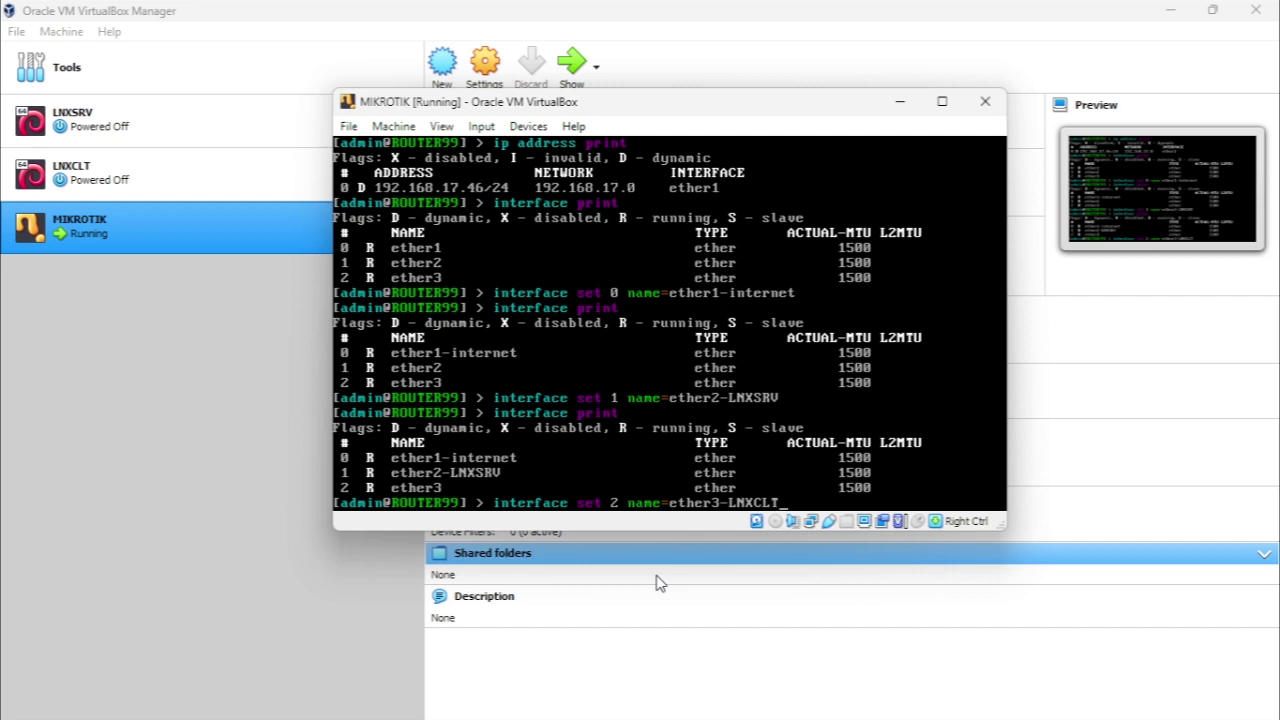
{"action": "key", "text": "Return"}
{"action": "key", "text": "Up"}
{"action": "key", "text": "Up"}
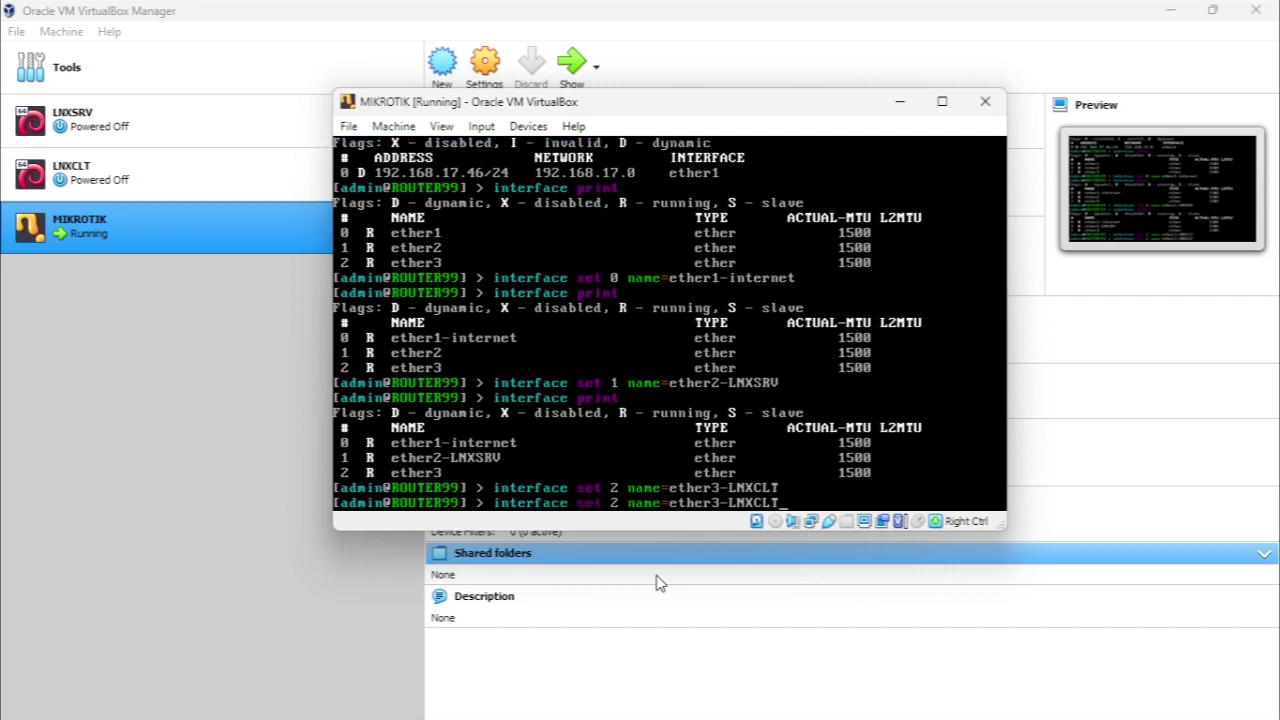
{"action": "key", "text": "Return"}
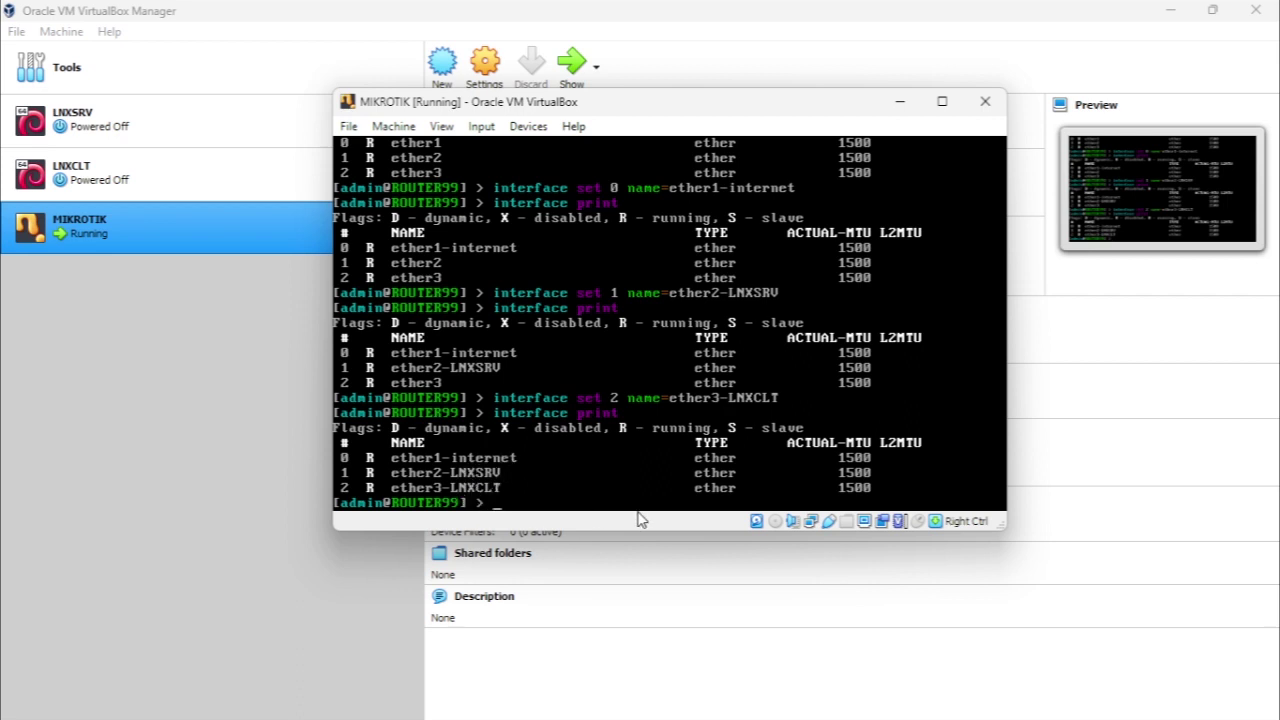
Print the DHCP client to see the 192.168.17.46/24 lease on ether1-internet
{"action": "type", "text": "dhcp-client"}
{"action": "key", "text": "Return"}
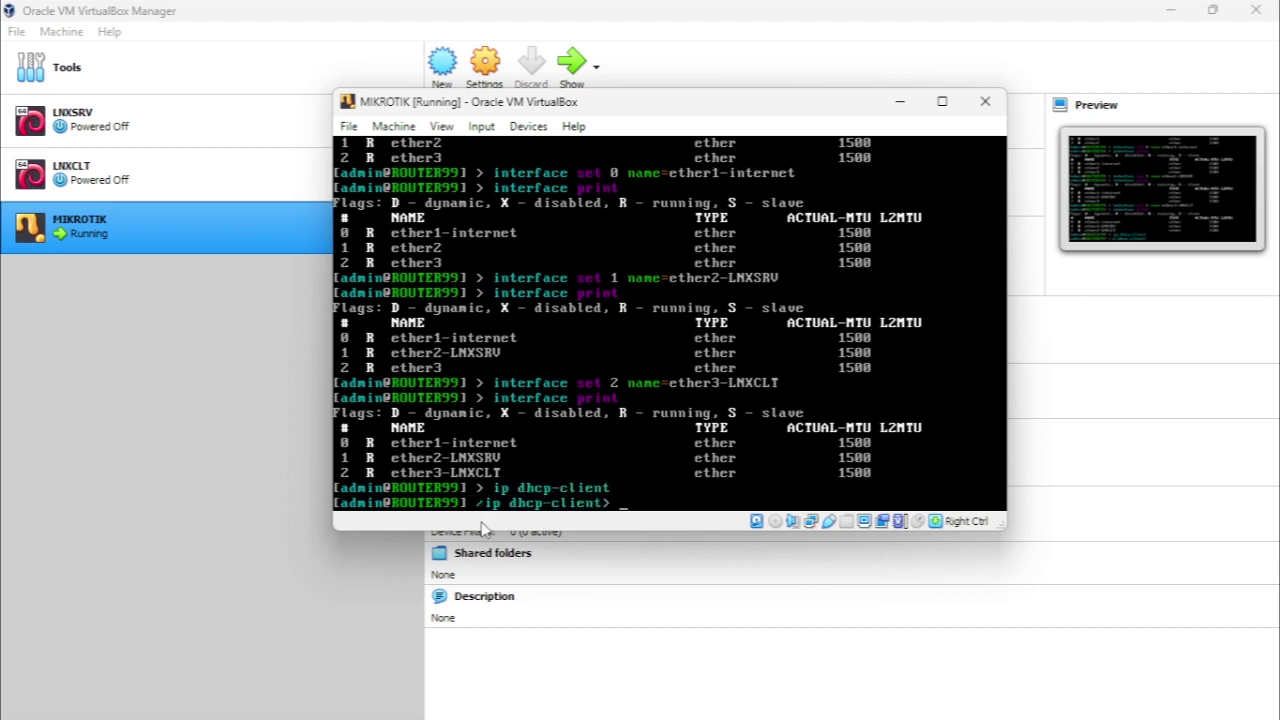
{"action": "type", "text": "/"}
{"action": "key", "text": "Return"}
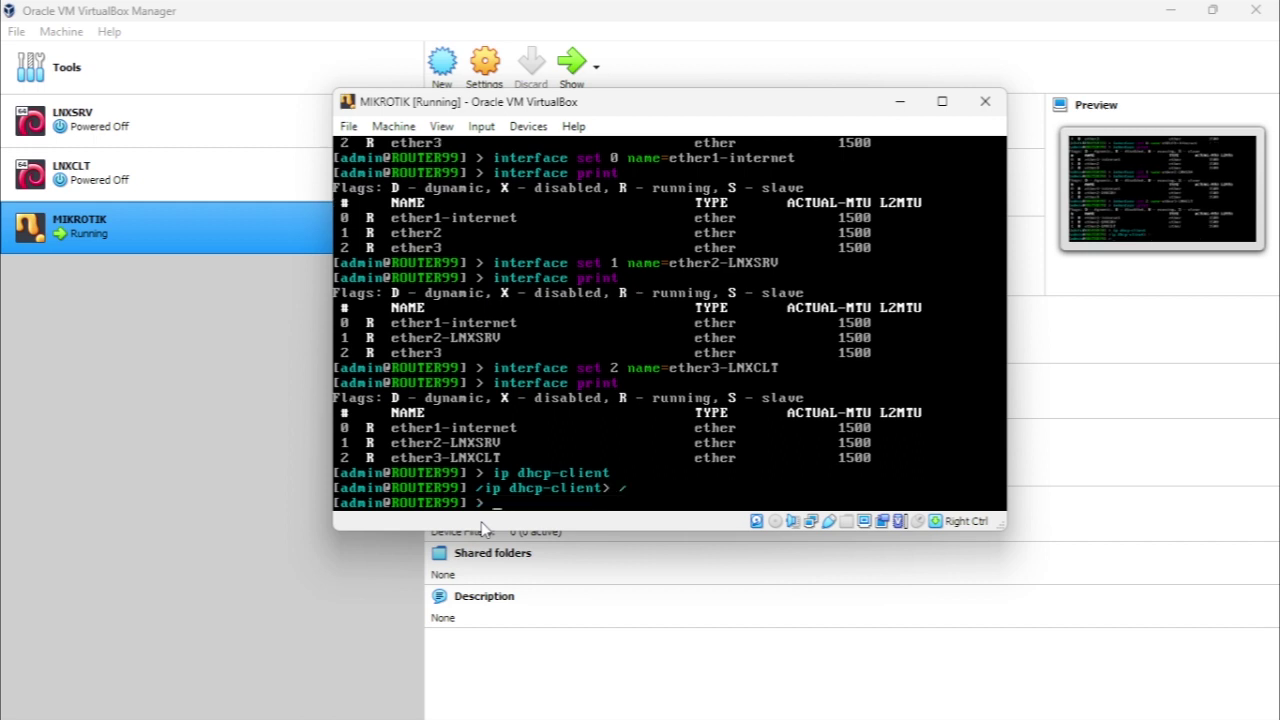
{"action": "type", "text": "ip dhcp-client print"}
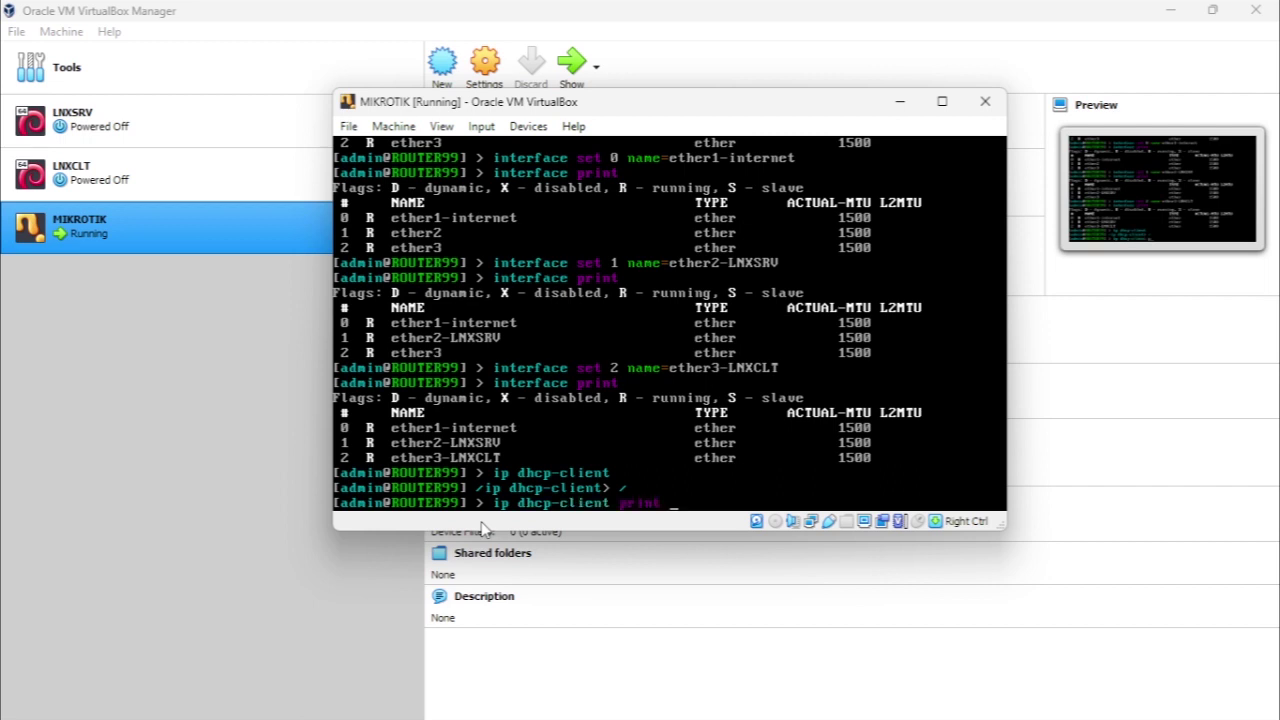
{"action": "key", "text": "Return"}
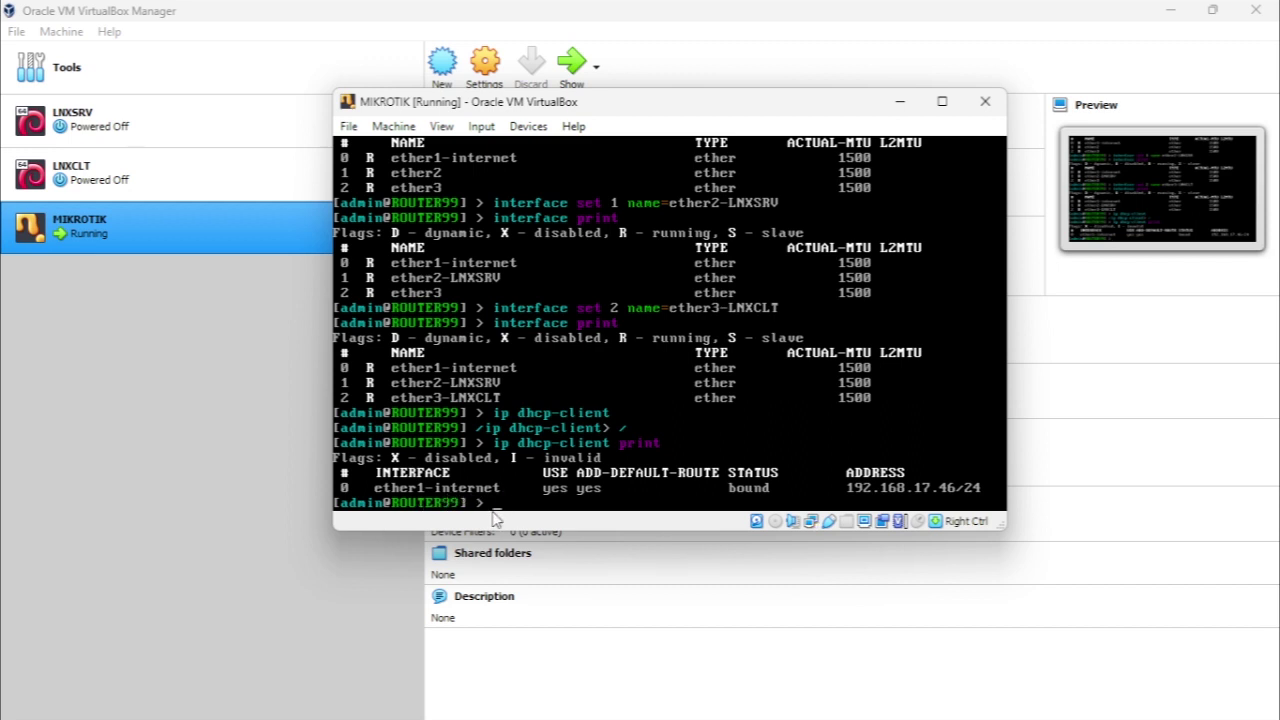
List the router's current IP addresses and start an ip address add command
{"action": "type", "text": "ip address print"}
{"action": "key", "text": "Return"}
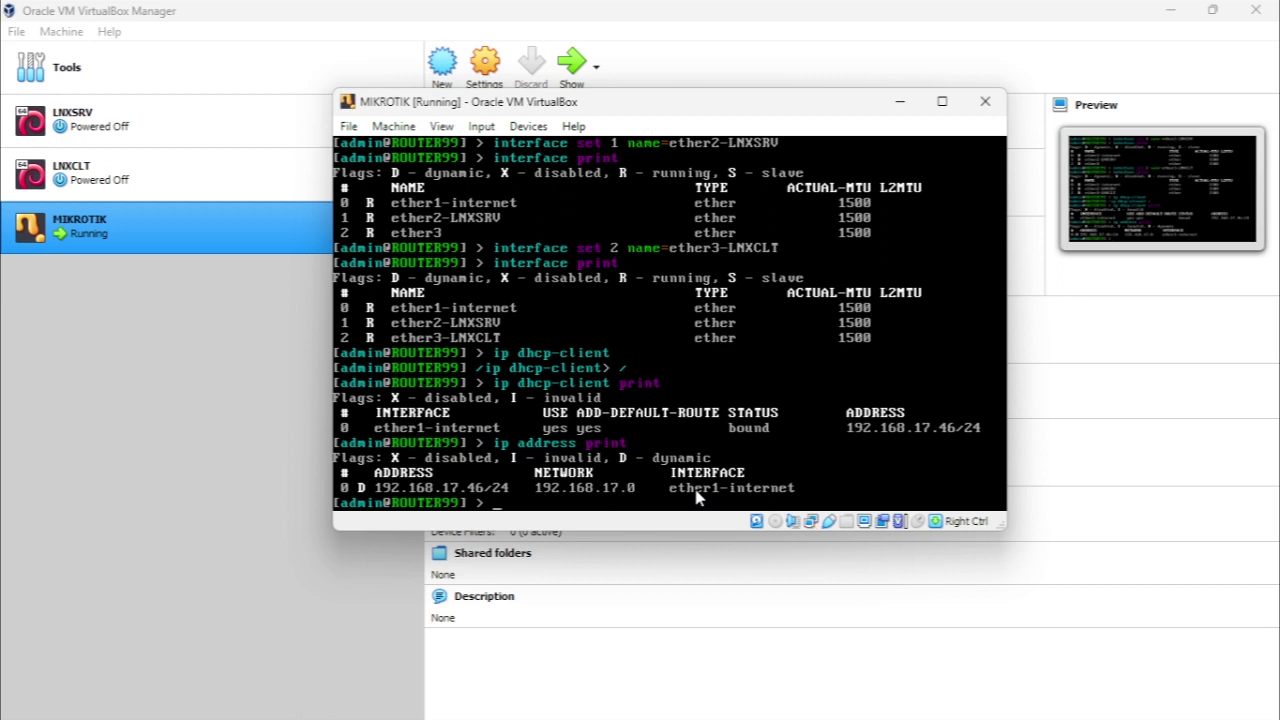
{"action": "type", "text": "ip address add "}
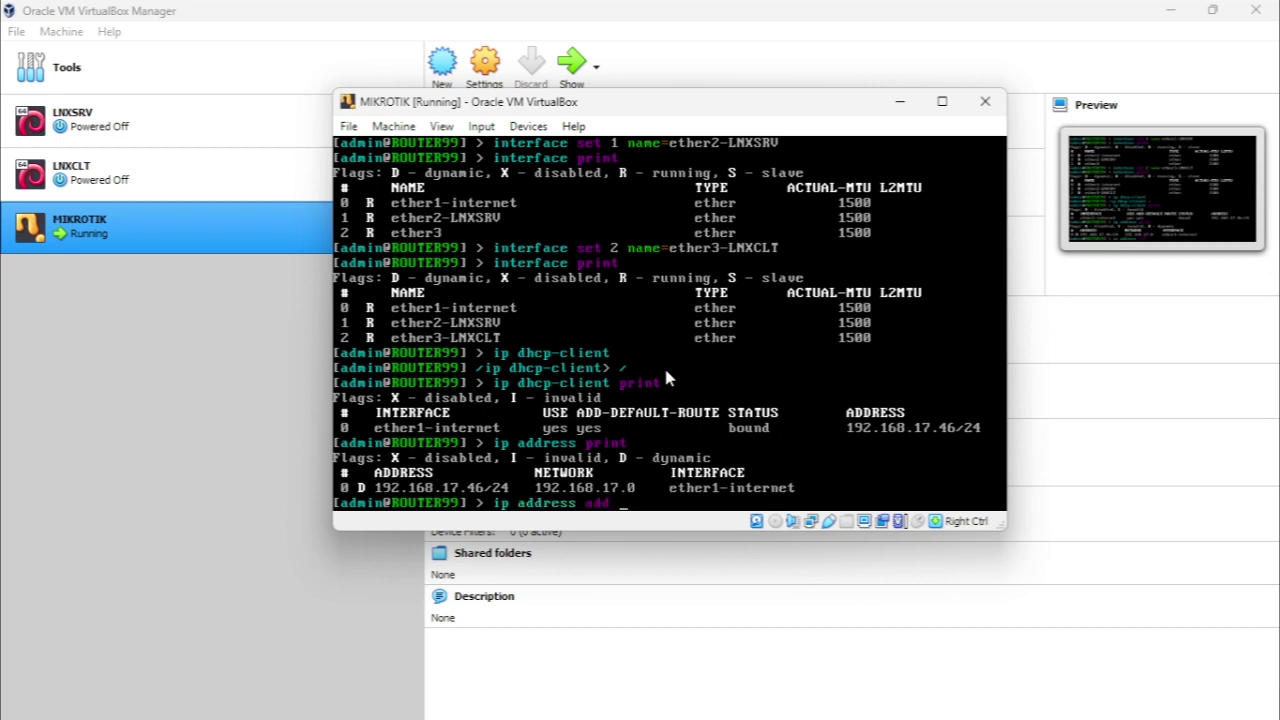
{"action": "type", "text": "address="}
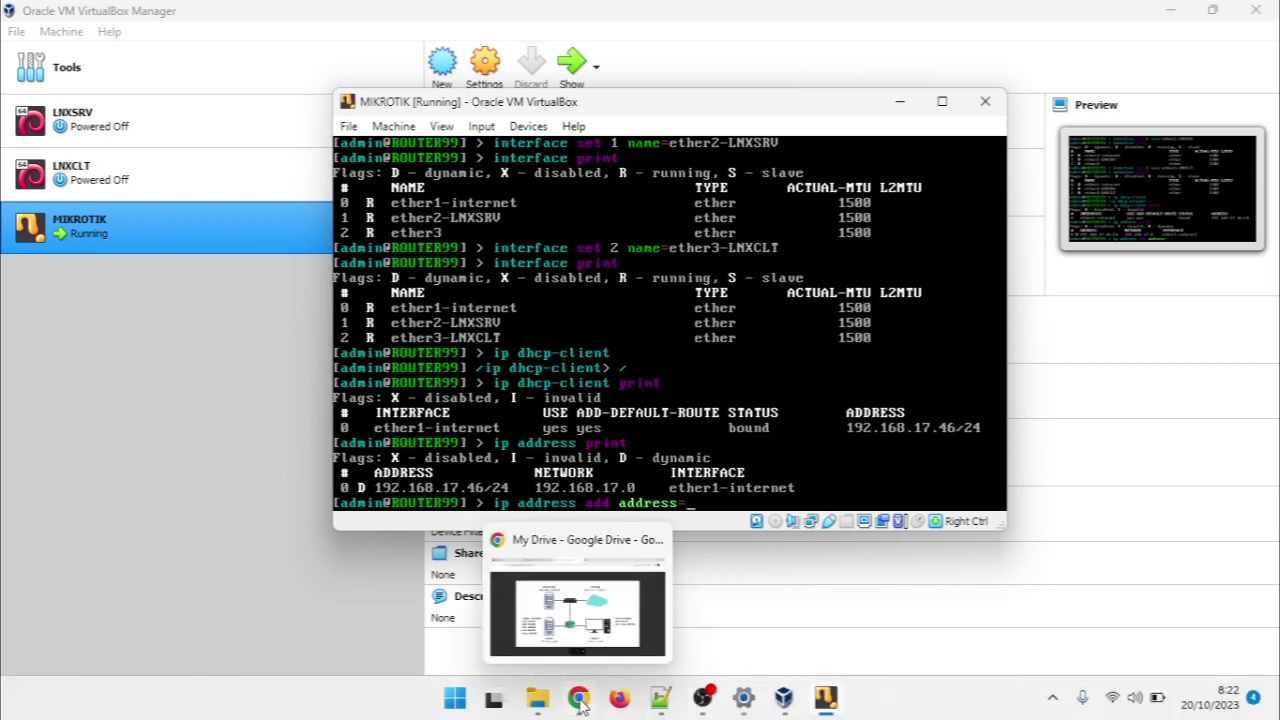
Look up the LNXSRV subnet 172.16.x.1/28 on the Drive network diagram, then return to the router console
{"action": "left_click", "coordinate": [578, 709]}
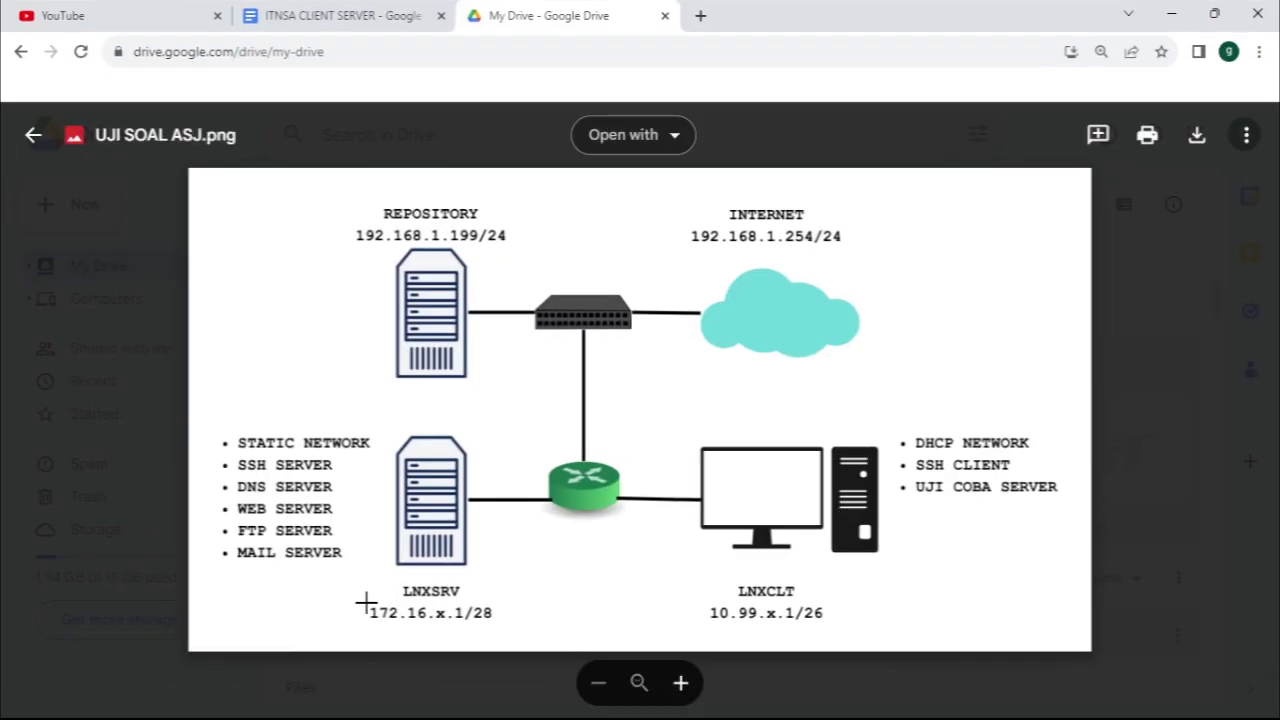
{"action": "left_click_drag", "start_coordinate": [366, 602], "coordinate": [497, 625]}
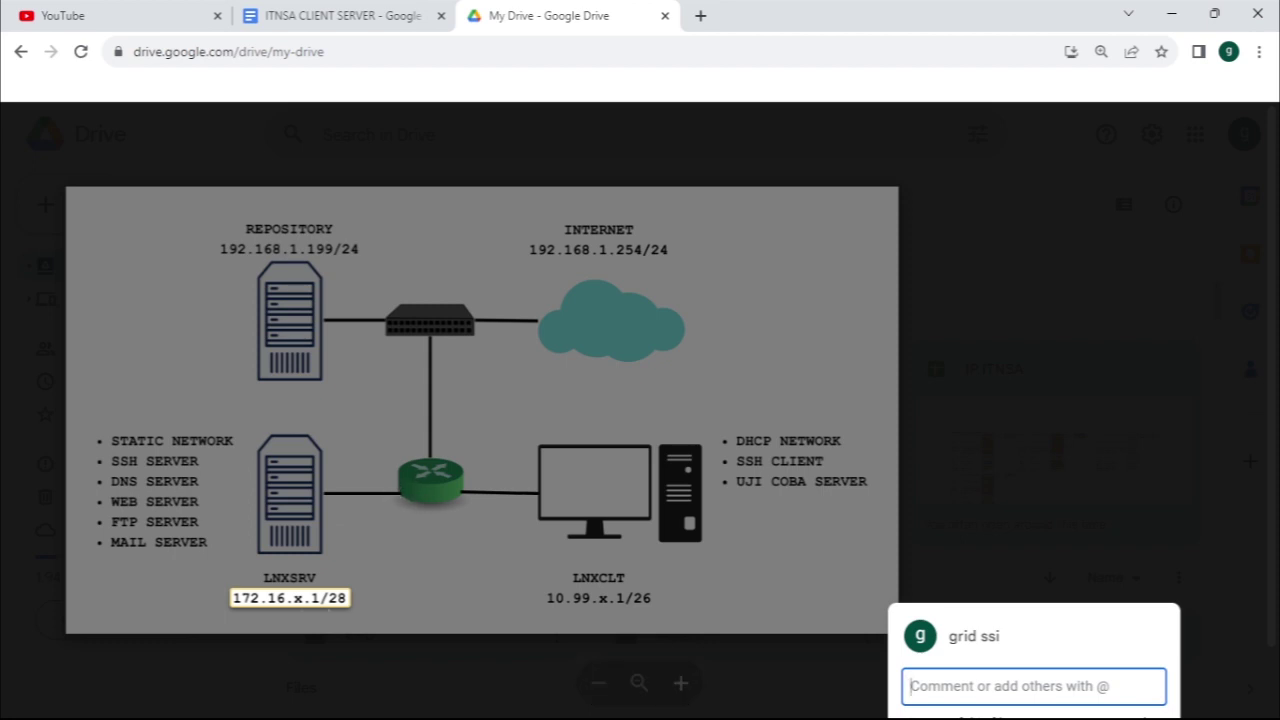
{"action": "left_click", "coordinate": [278, 530]}
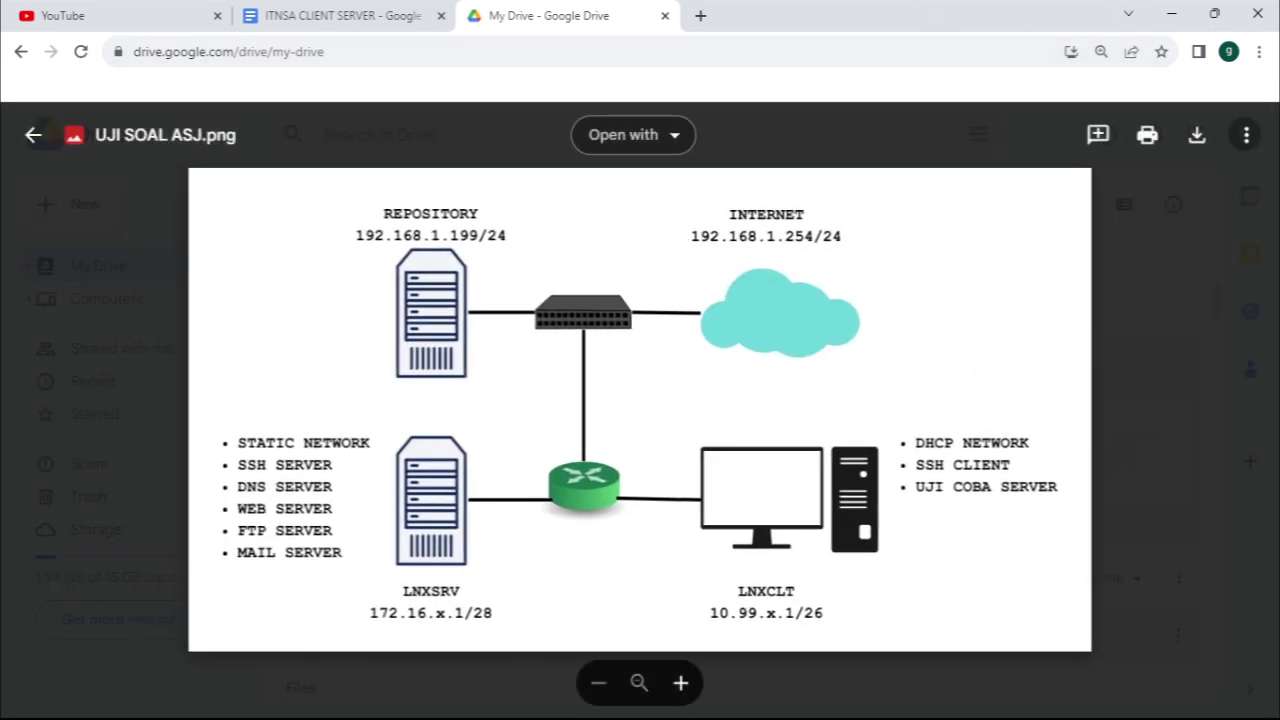
{"action": "left_click", "coordinate": [824, 699]}
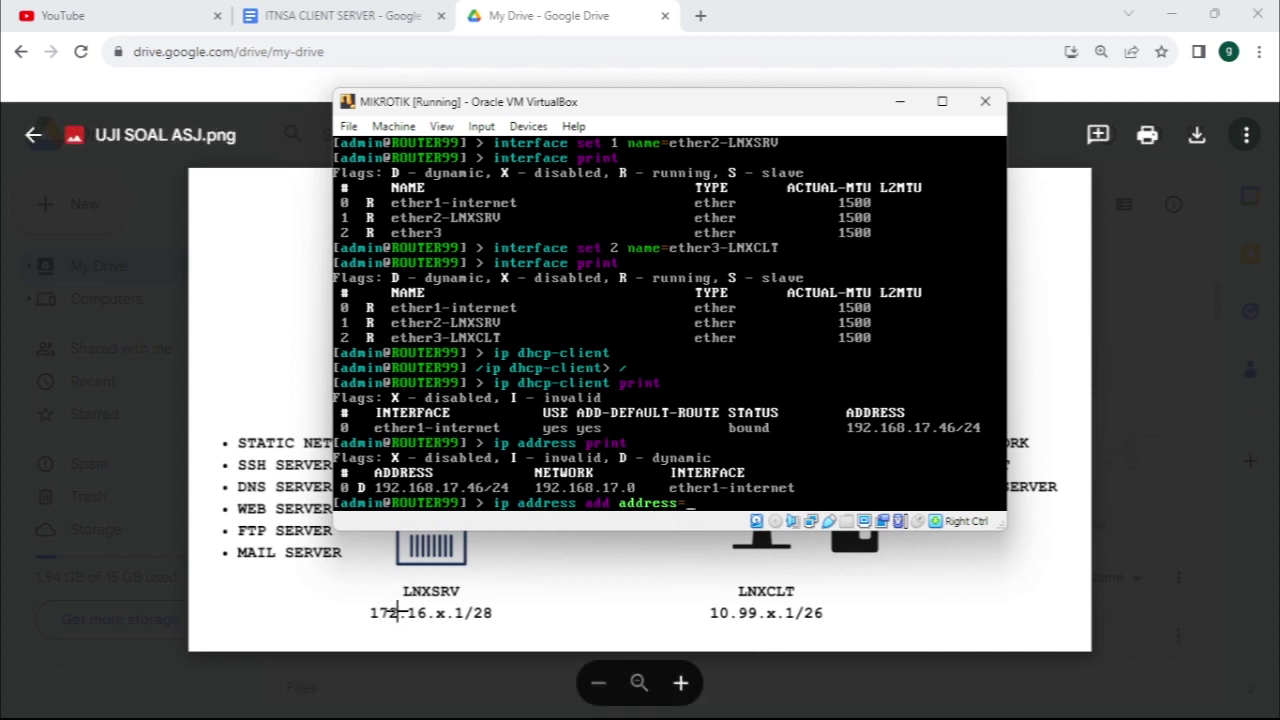
Add the address 172.16.99.2/28 on interface ether2-LNXSRV
{"action": "type", "text": "172.16.1"}
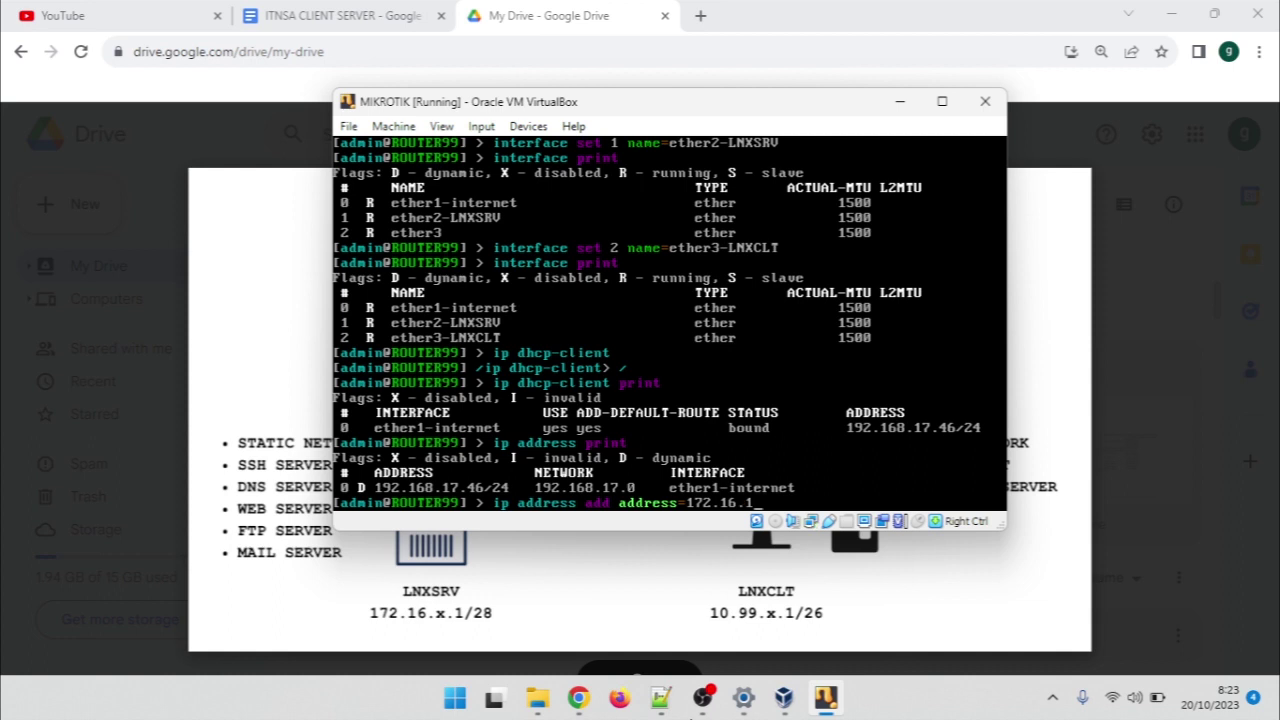
{"action": "key", "text": "BackSpace"}
{"action": "type", "text": "99.2"}
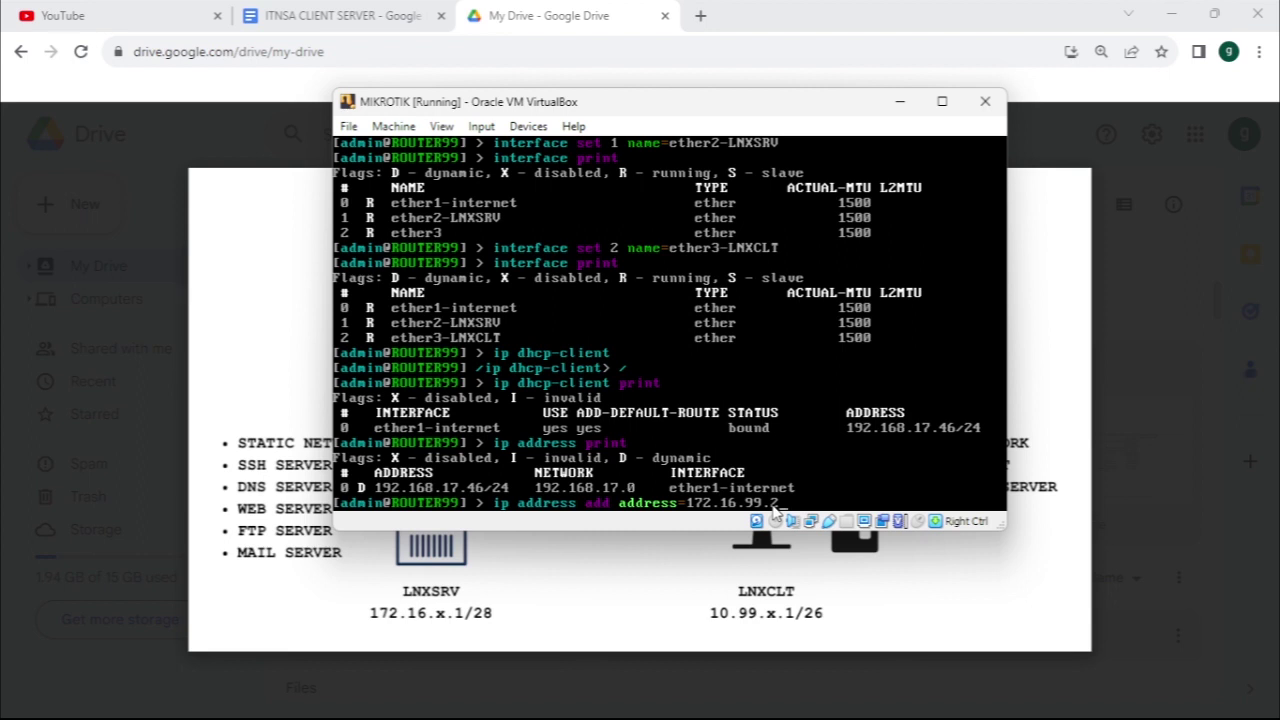
{"action": "type", "text": "interface="}
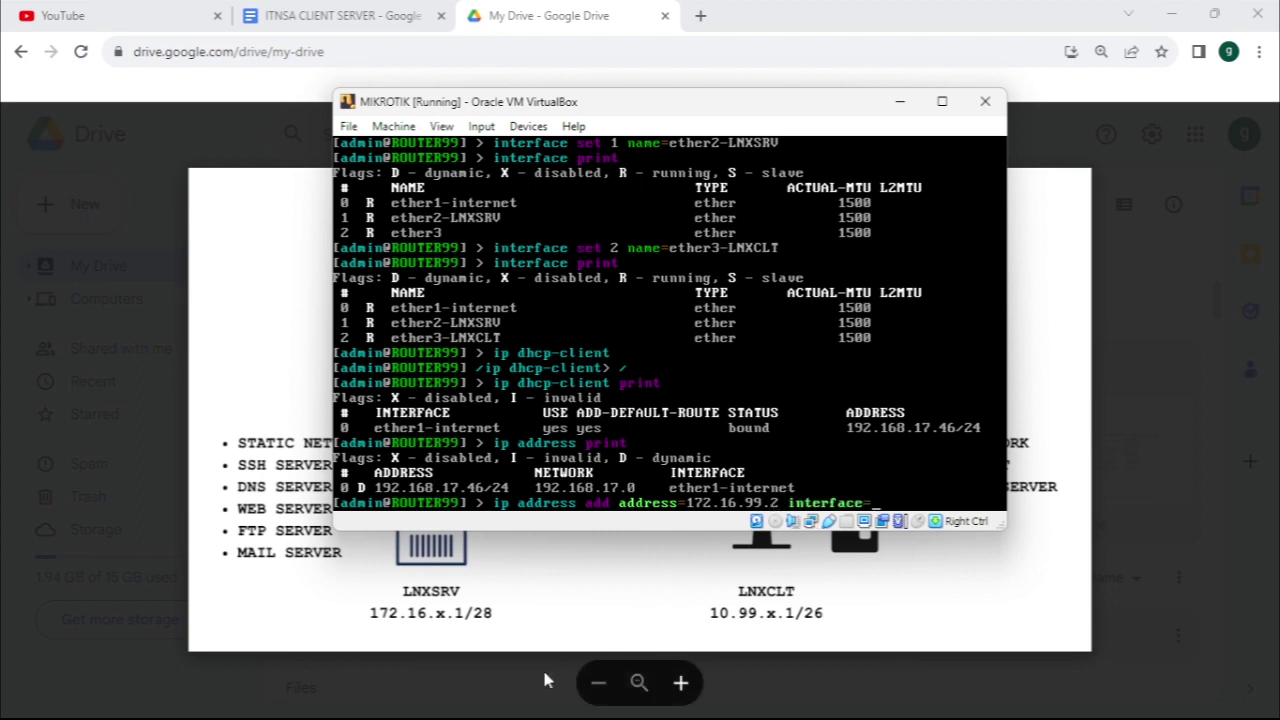
{"action": "type", "text": "ether1"}
{"action": "key", "text": "BackSpace"}
{"action": "type", "text": "2"}
{"action": "key", "text": "Tab"}
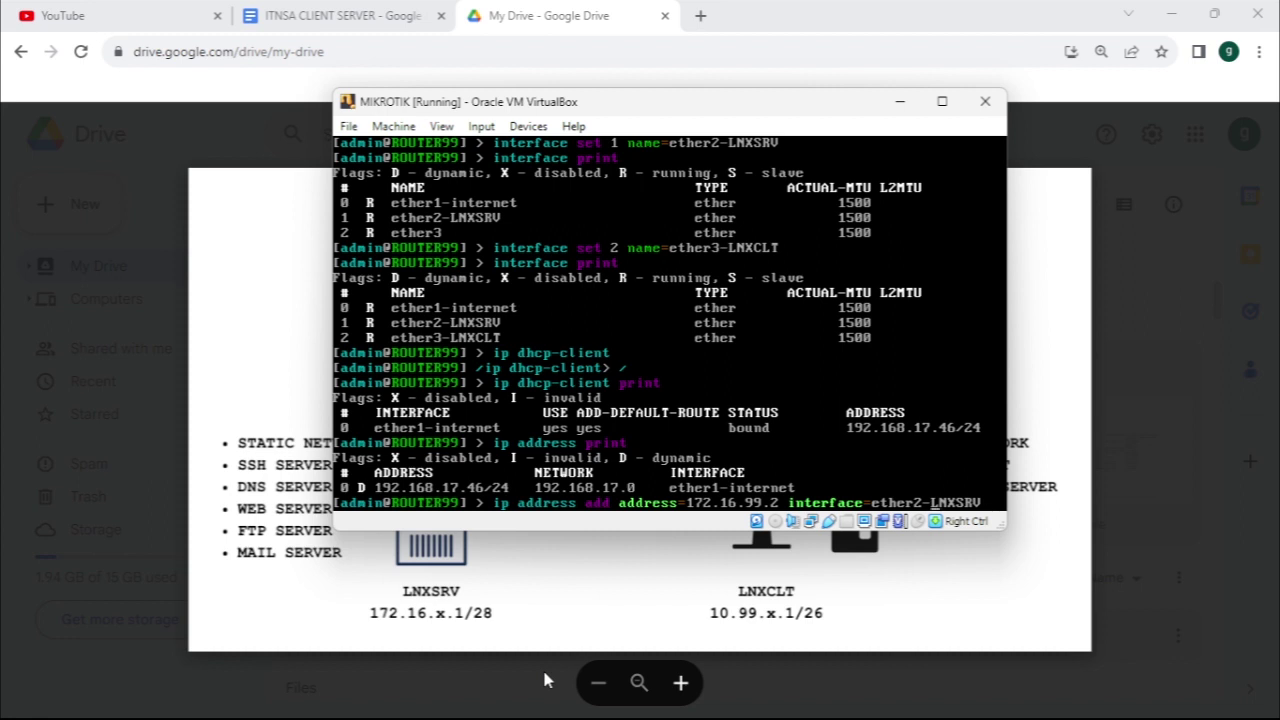
{"action": "type", "text": "/"}
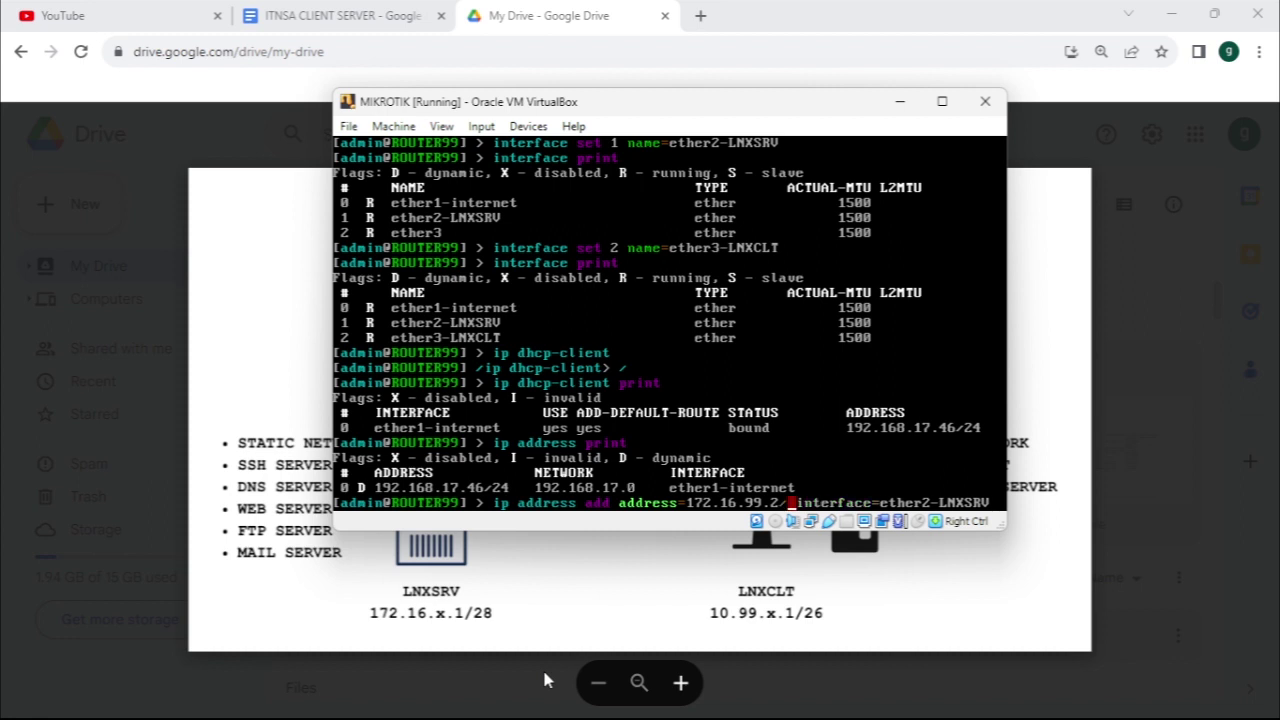
{"action": "type", "text": "28"}
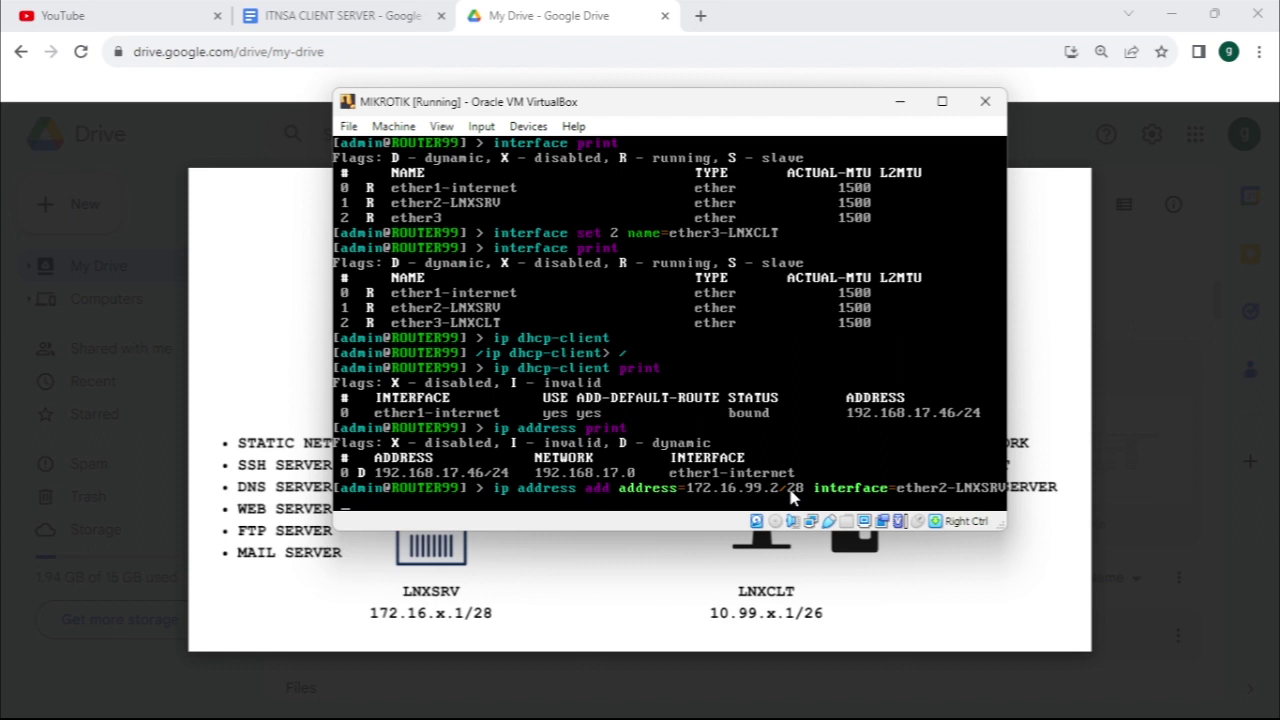
{"action": "key", "text": "Return"}
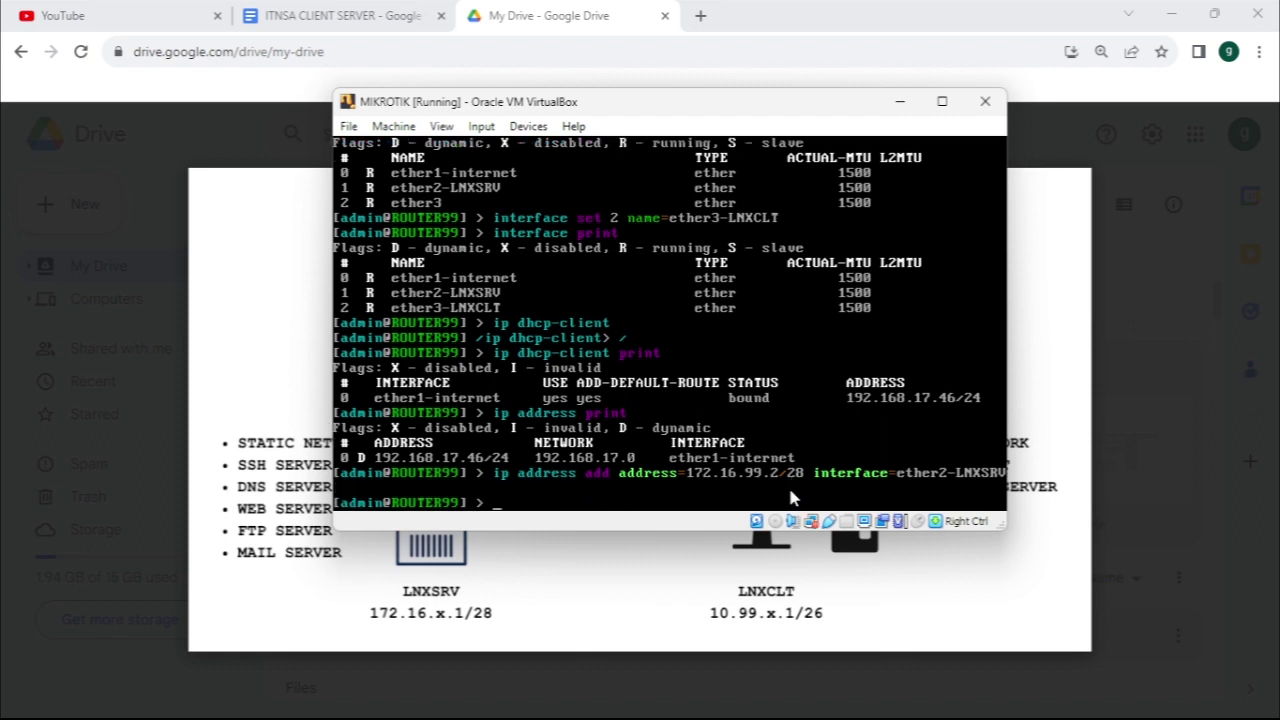
Print the IP addresses to confirm 172.16.99.2/28 on ether2-LNXSRV, then begin the next address add
{"action": "type", "text": "ip address print"}
{"action": "key", "text": "Return"}
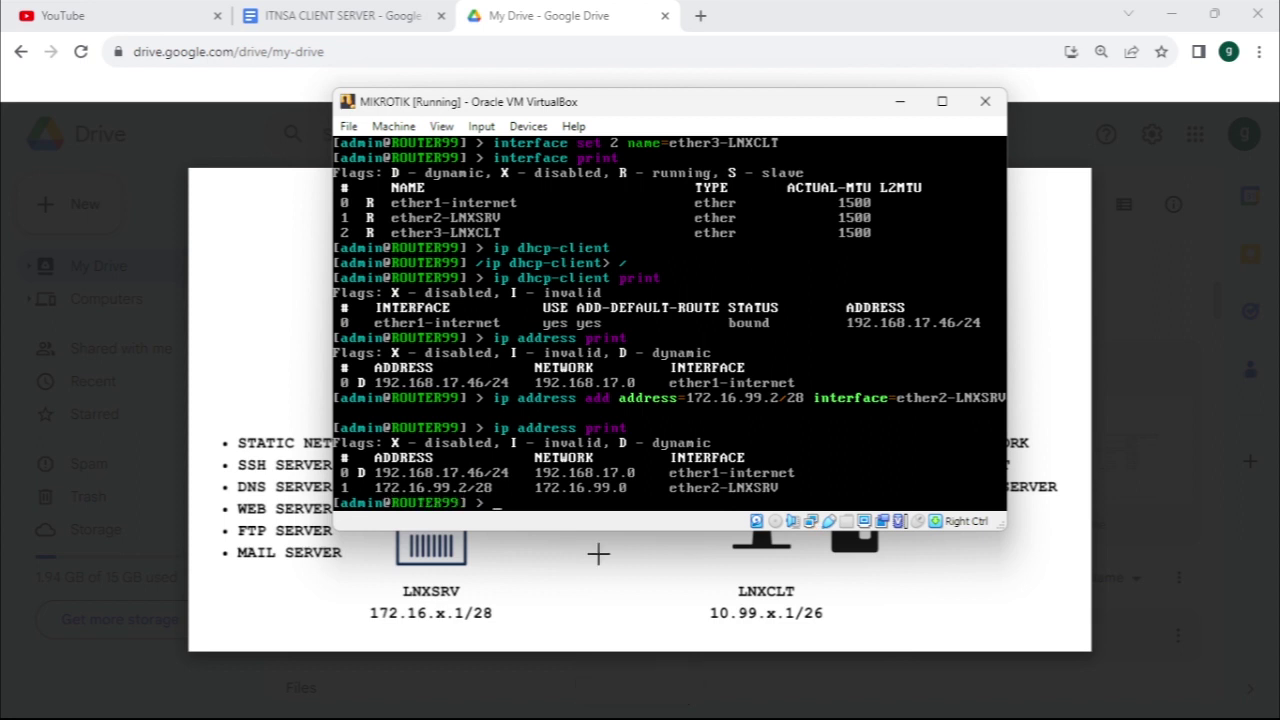
{"action": "type", "text": "address add a"}
{"action": "key", "text": "BackSpace"}
{"action": "key", "text": "BackSpace"}
Add the address 10.99.99.2/26 on ether3-LNXCLT and recall the address listing command
{"action": "type", "text": "ddress="}
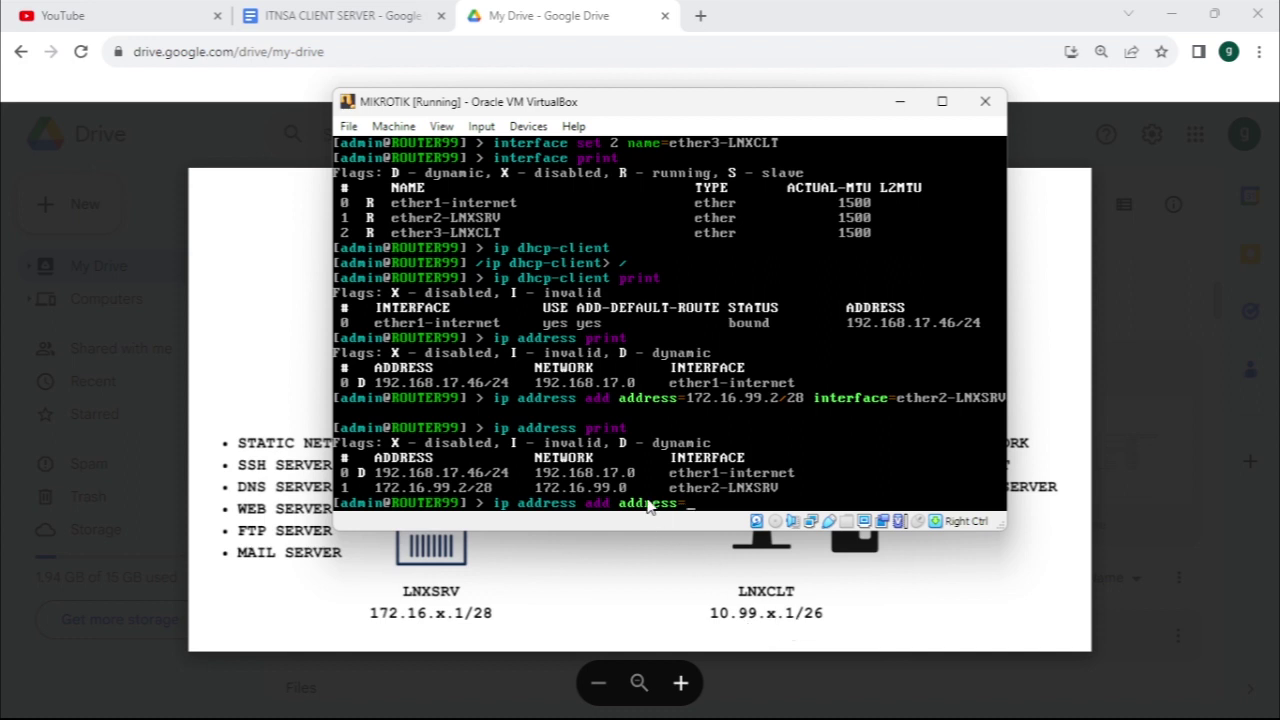
{"action": "type", "text": "10.99.99."}
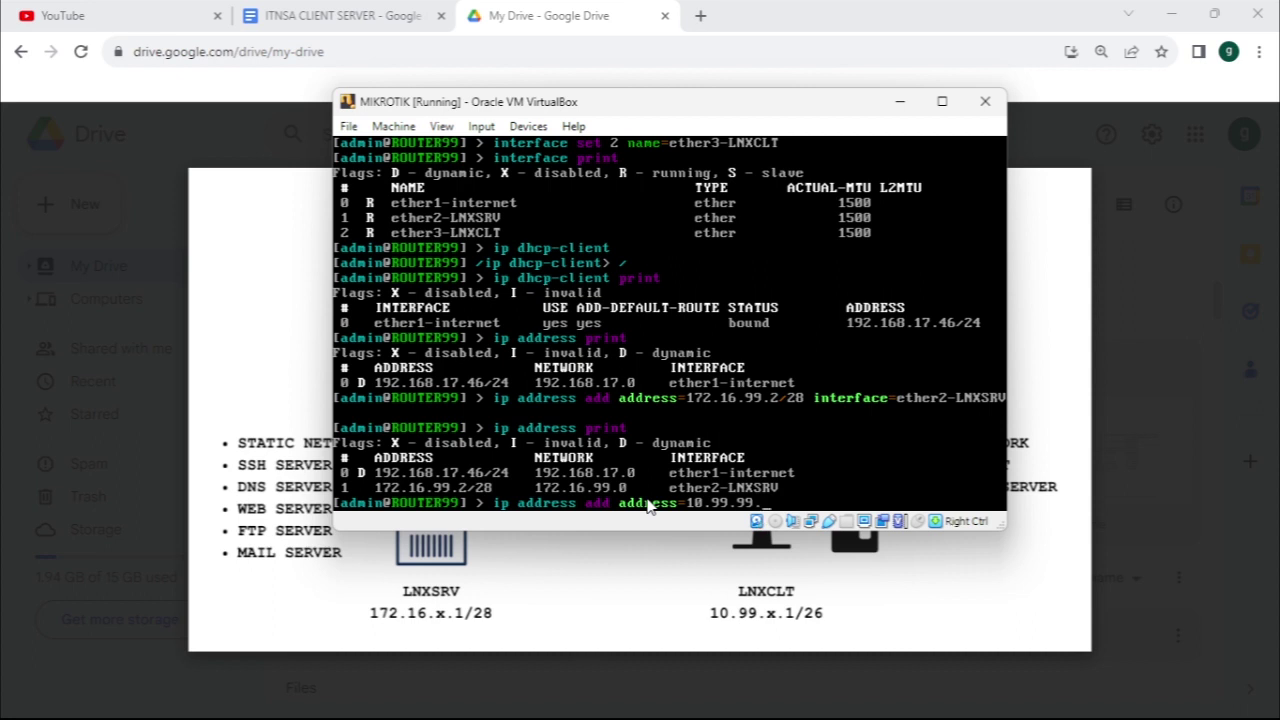
{"action": "type", "text": "2/26"}
{"action": "type", "text": "interface=ether3"}
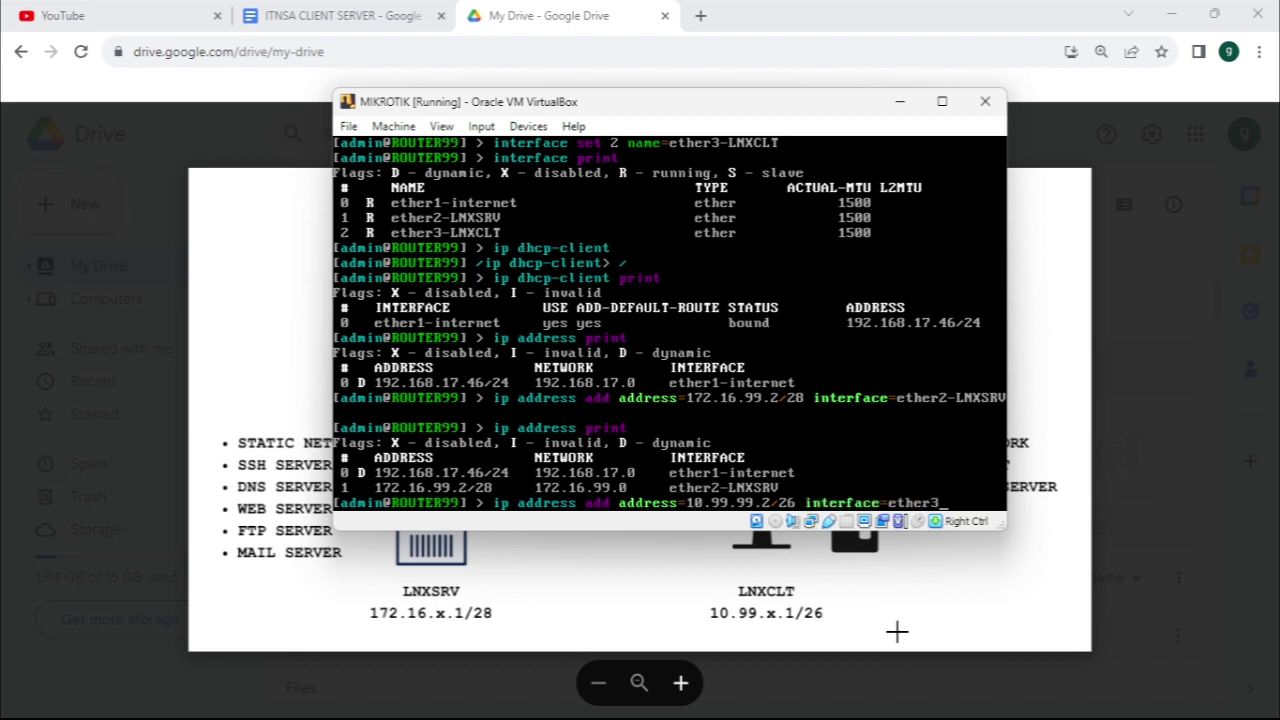
{"action": "key", "text": "Tab"}
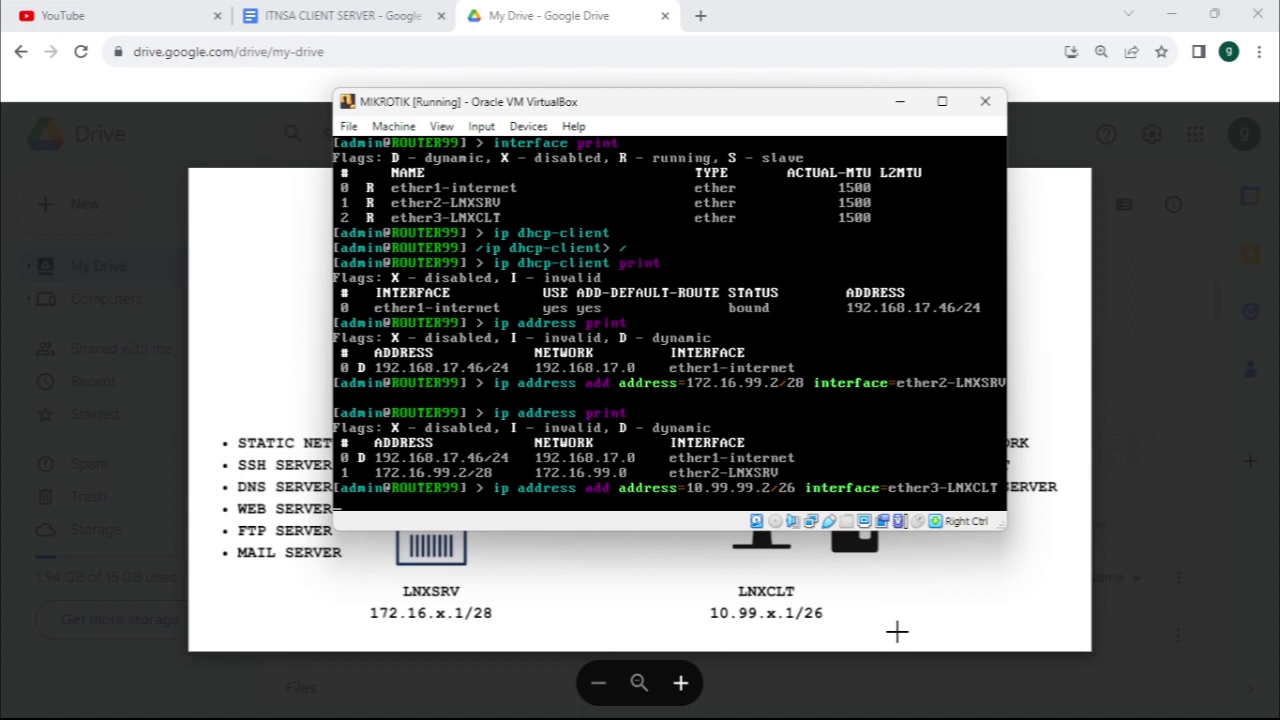
{"action": "key", "text": "Up"}
{"action": "key", "text": "Up"}
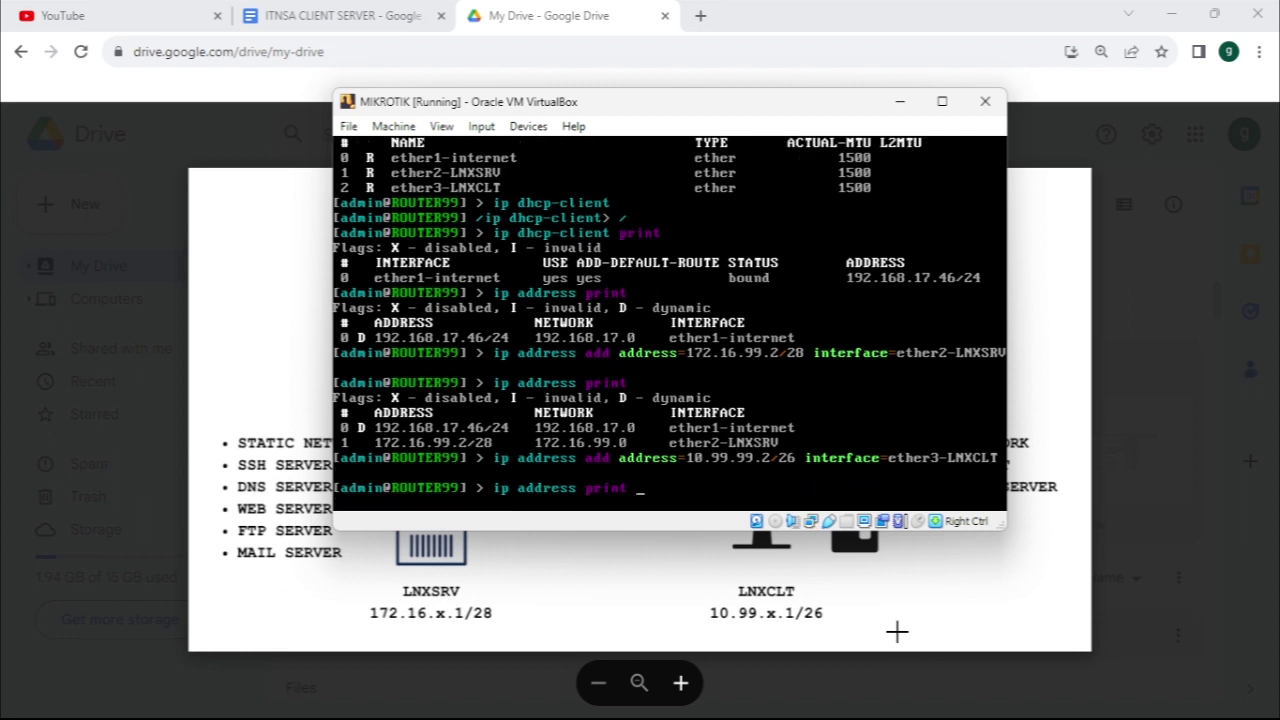
List addresses showing 192.168.17.46/24, 172.16.99.2/28 and 10.99.99.2/26 on their interfaces
{"action": "key", "text": "Return"}
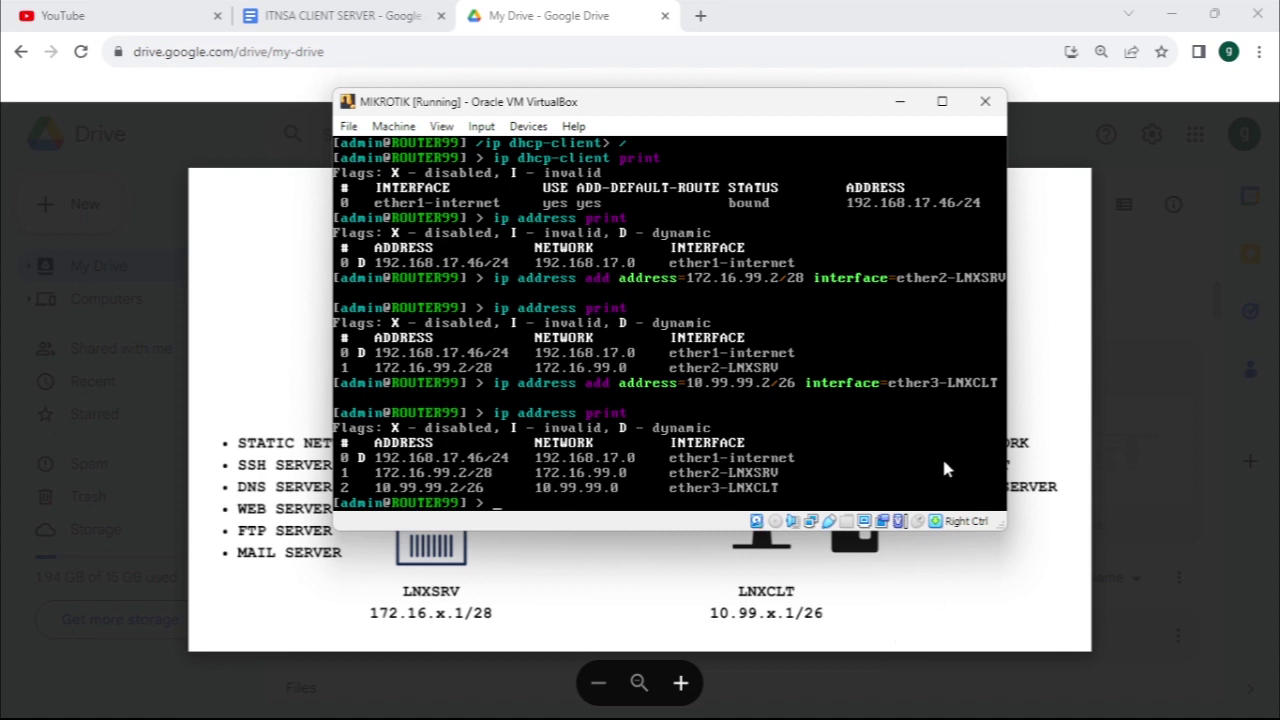
{"action": "mouse_move", "coordinate": [1000, 712]}
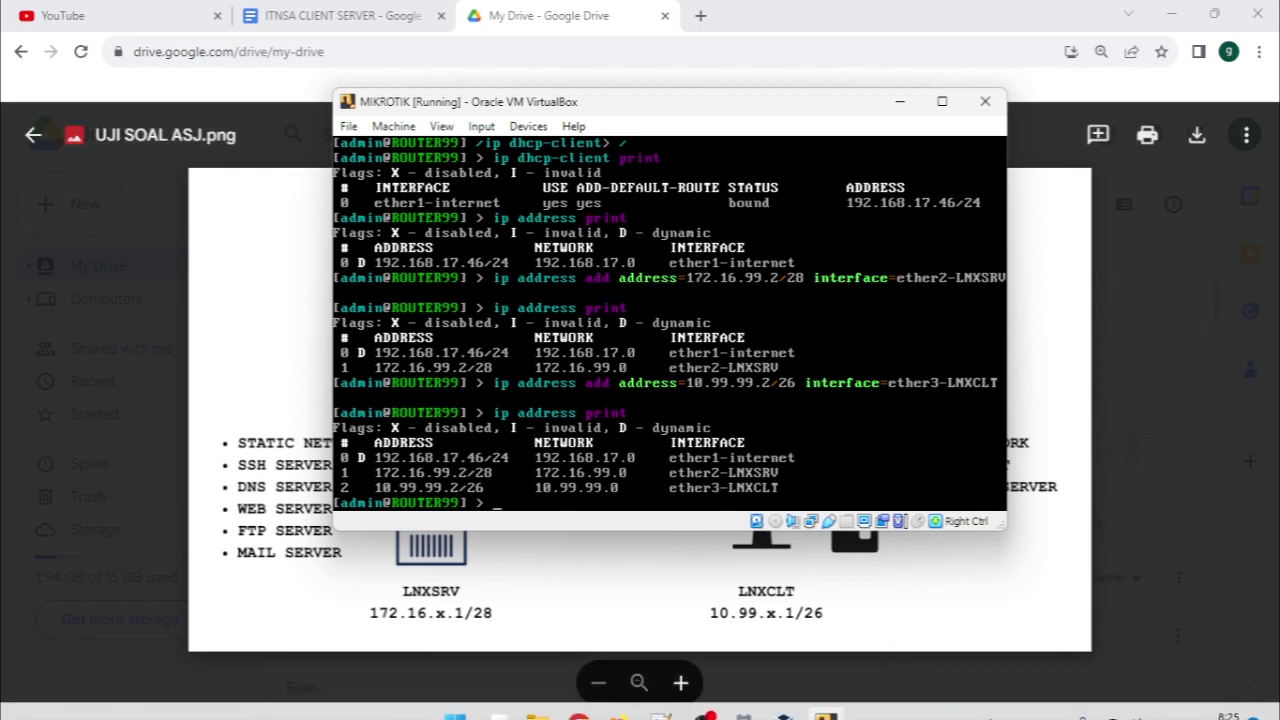